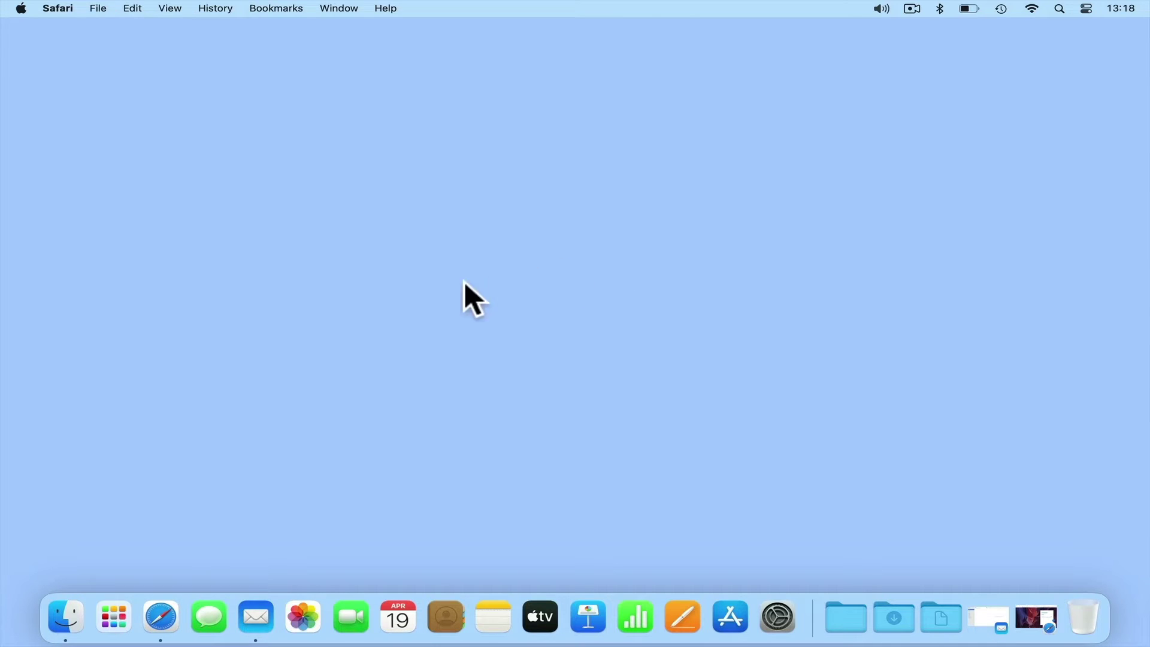
# - Sign in to DSM with the admin username, password and two-factor verification code
pyautogui.click(157, 620)
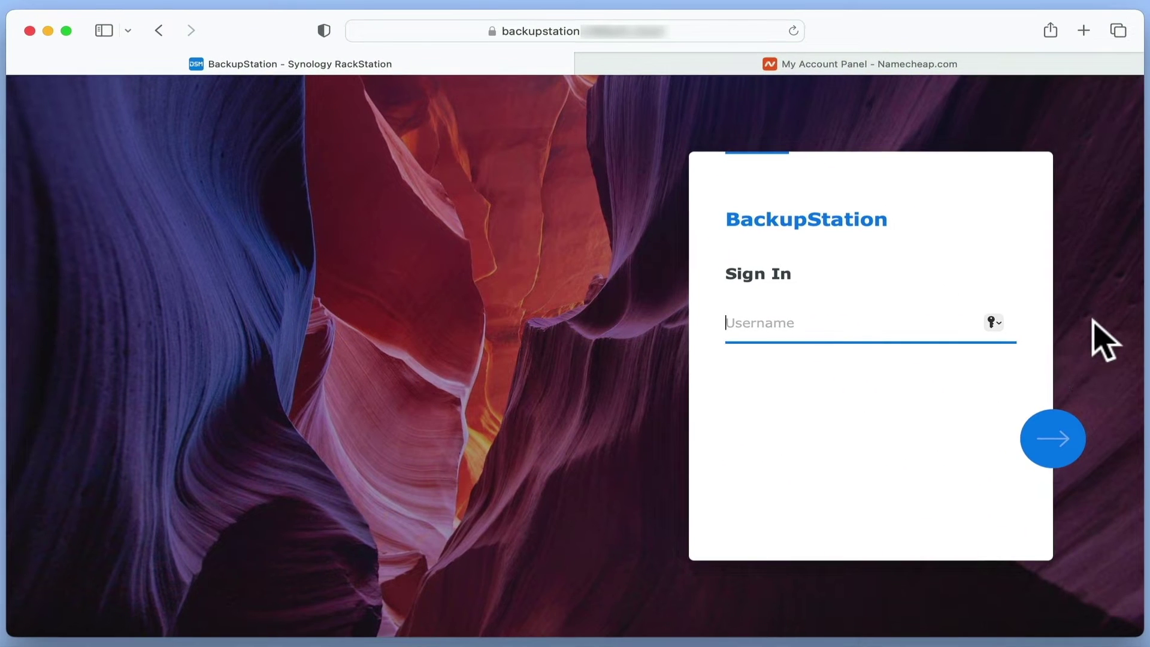
pyautogui.press('Return')
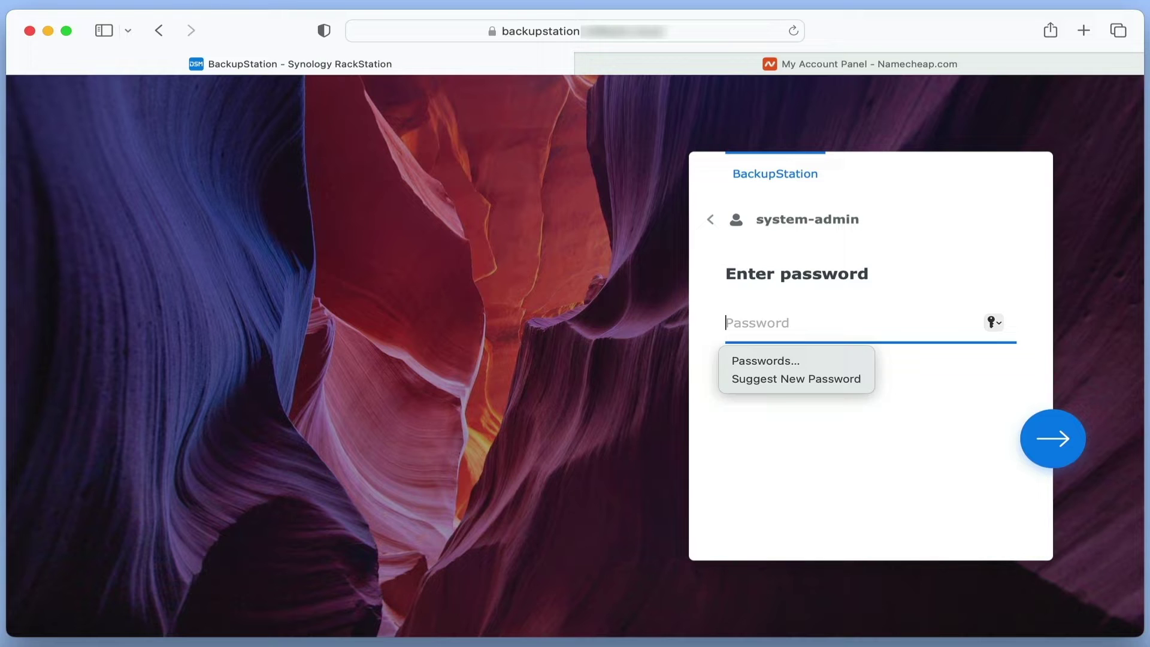
pyautogui.press('Return')
pyautogui.press('Return')
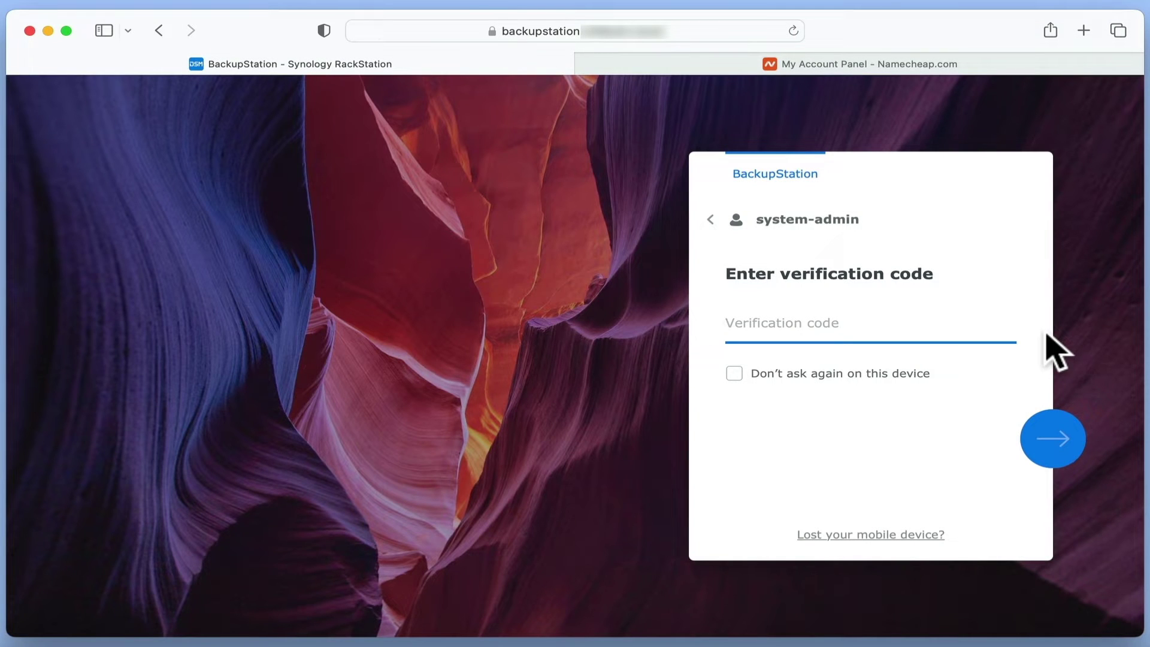
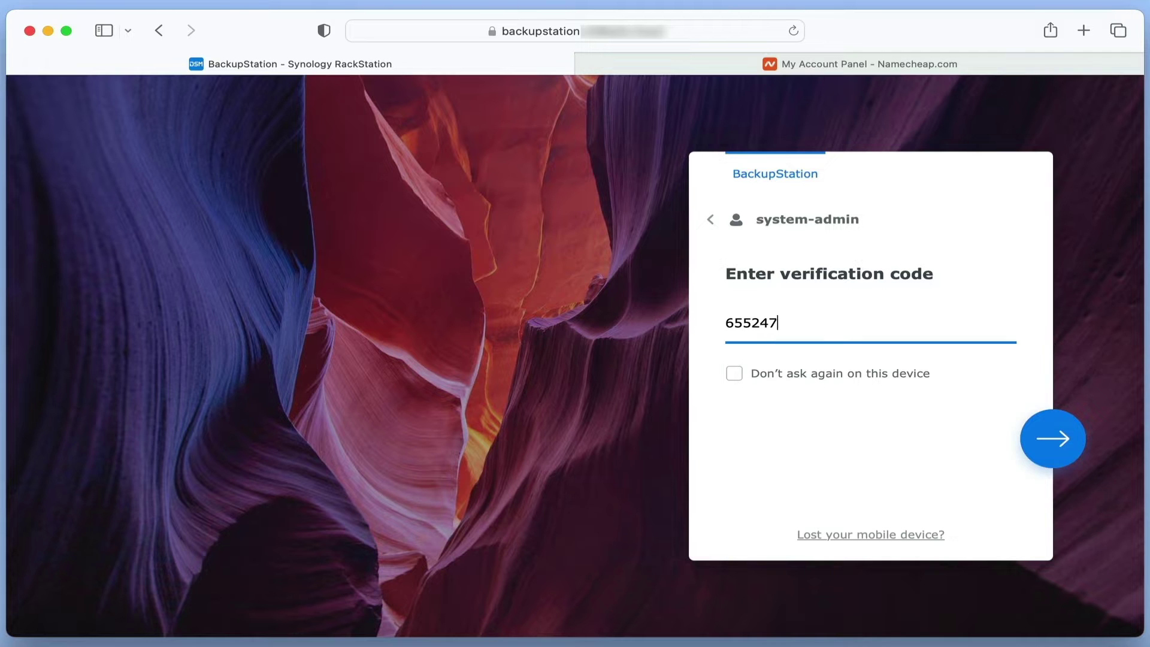
pyautogui.press('Return')
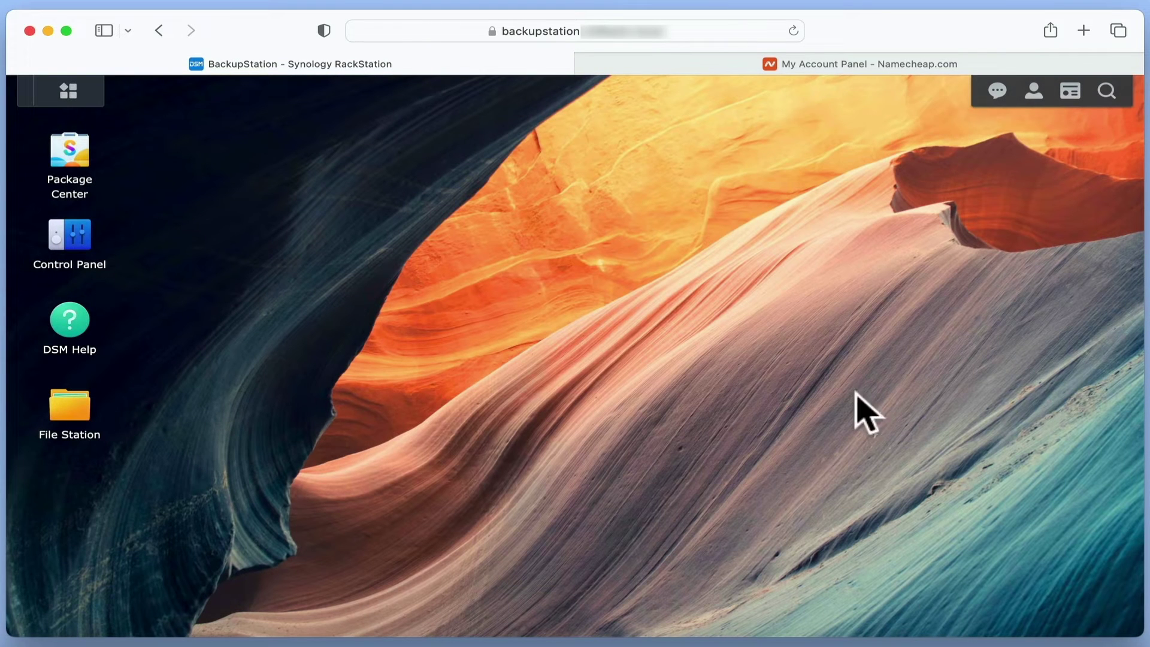
# - Show Control Panel > Security > Certificate, listing the default certificate expiring 2023-04-20
pyautogui.click(81, 261)
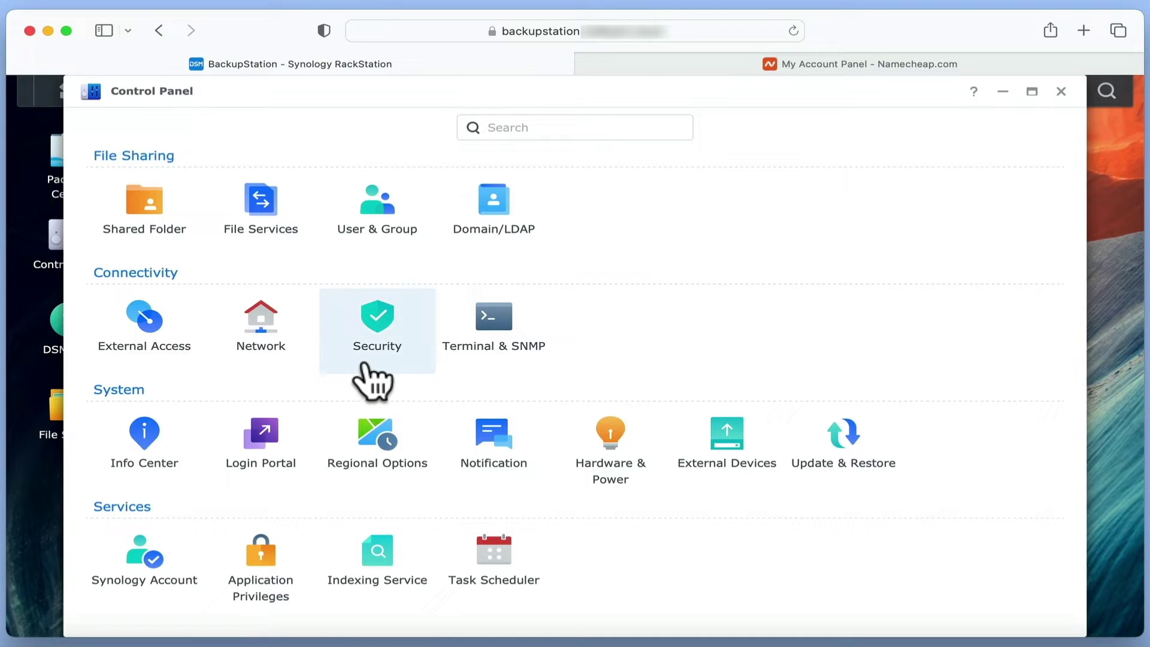
pyautogui.click(378, 353)
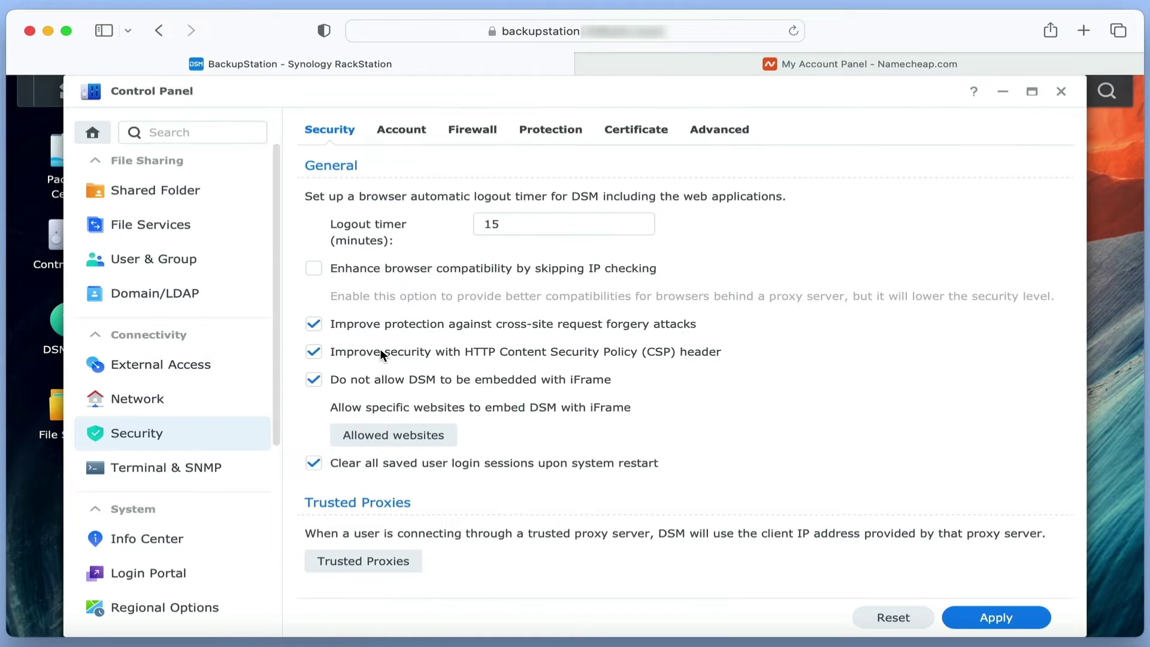
pyautogui.click(667, 154)
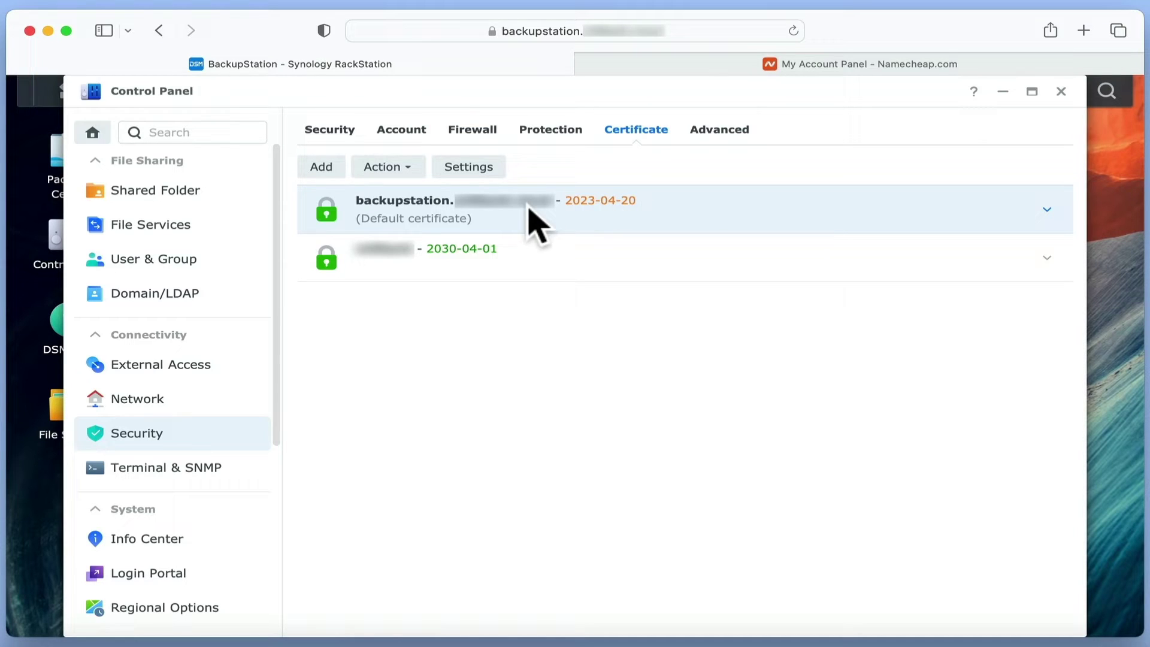
# - From certificate Settings' Advanced options, start creating a new certificate signing request (CSR)
pyautogui.click(489, 174)
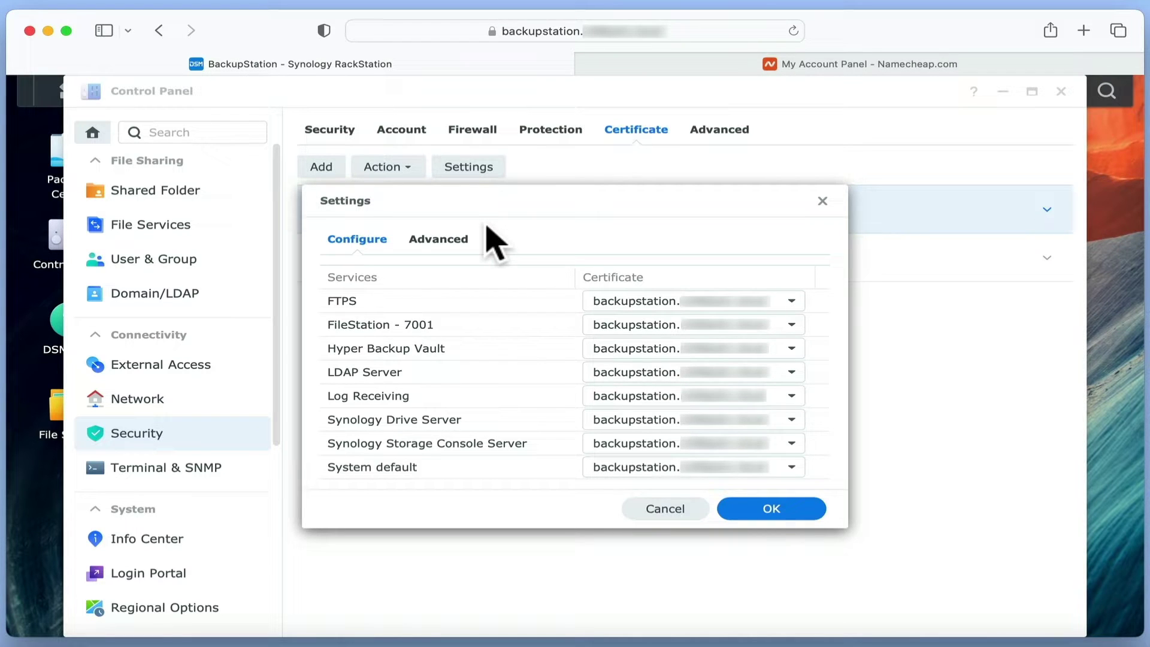
pyautogui.click(455, 240)
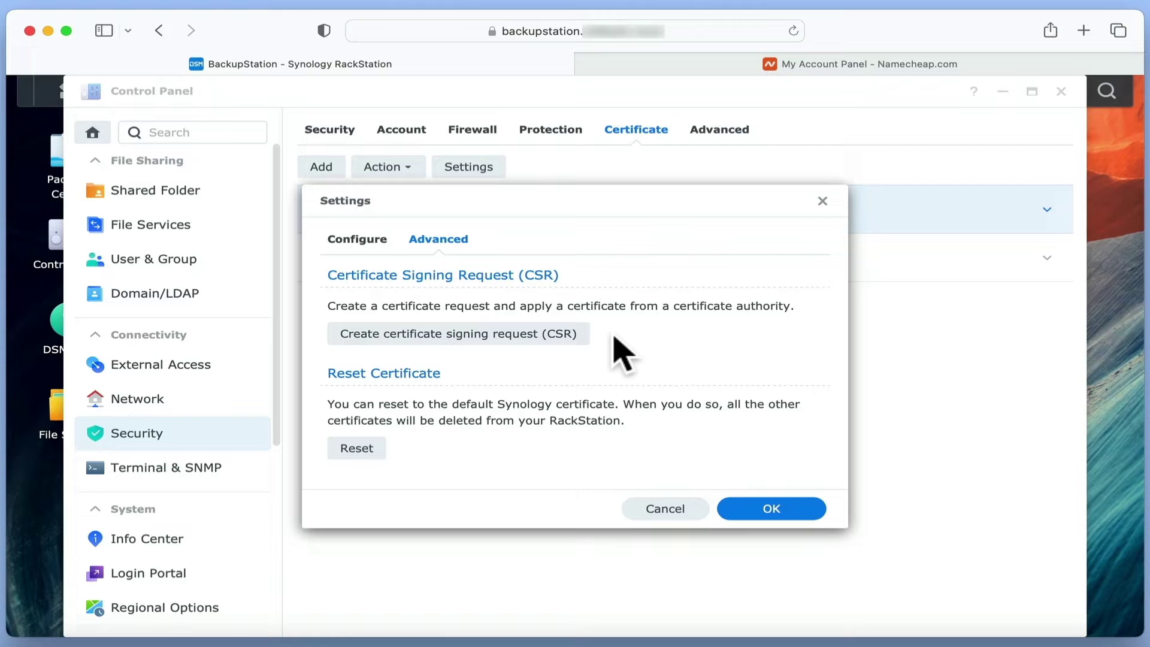
pyautogui.click(576, 337)
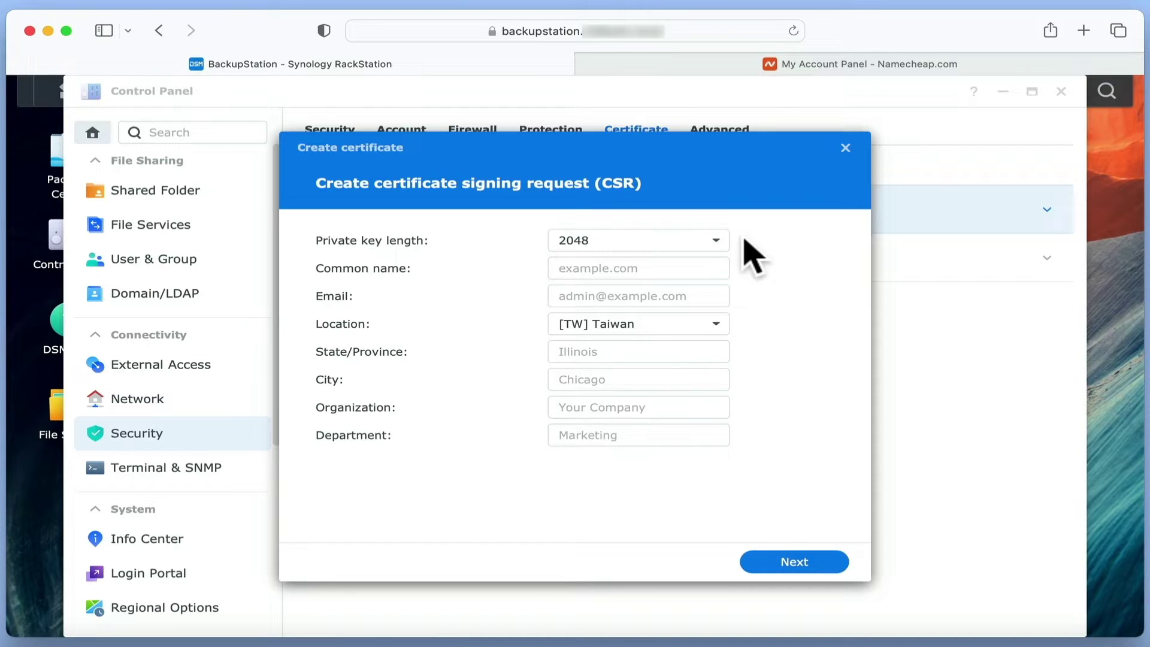
# - Enter common name 'backupstation.' and the admin email, and choose [GB] Great Britain as location
pyautogui.click(688, 267)
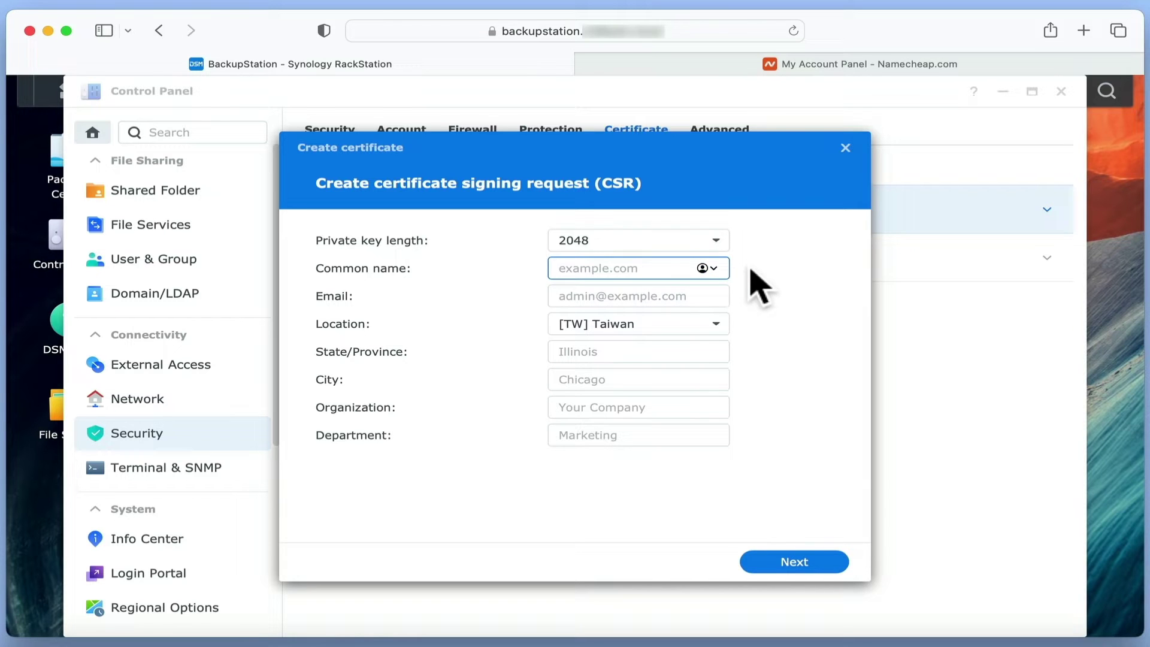
pyautogui.write('backupstation.')
pyautogui.press('Tab')
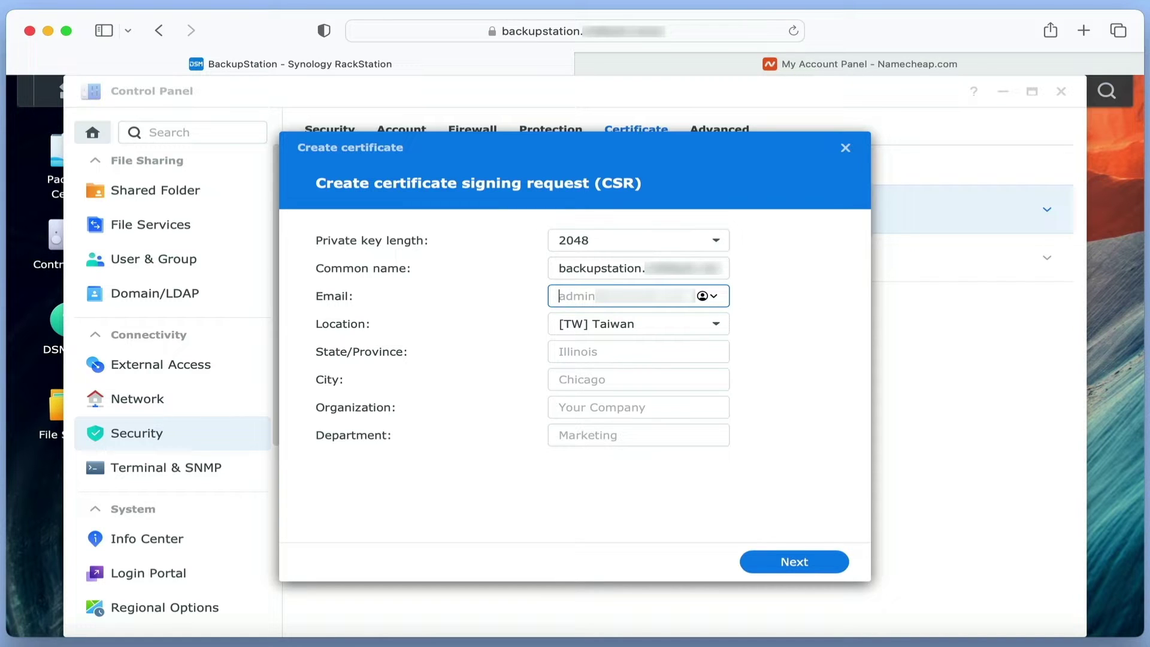
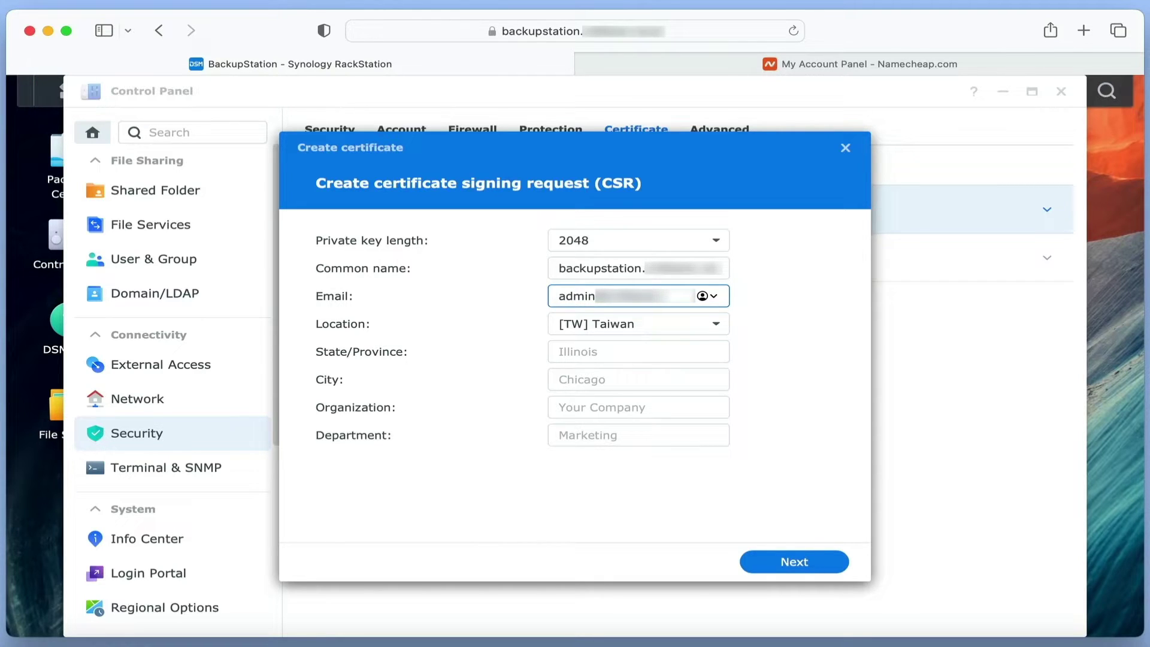
pyautogui.press('Tab')
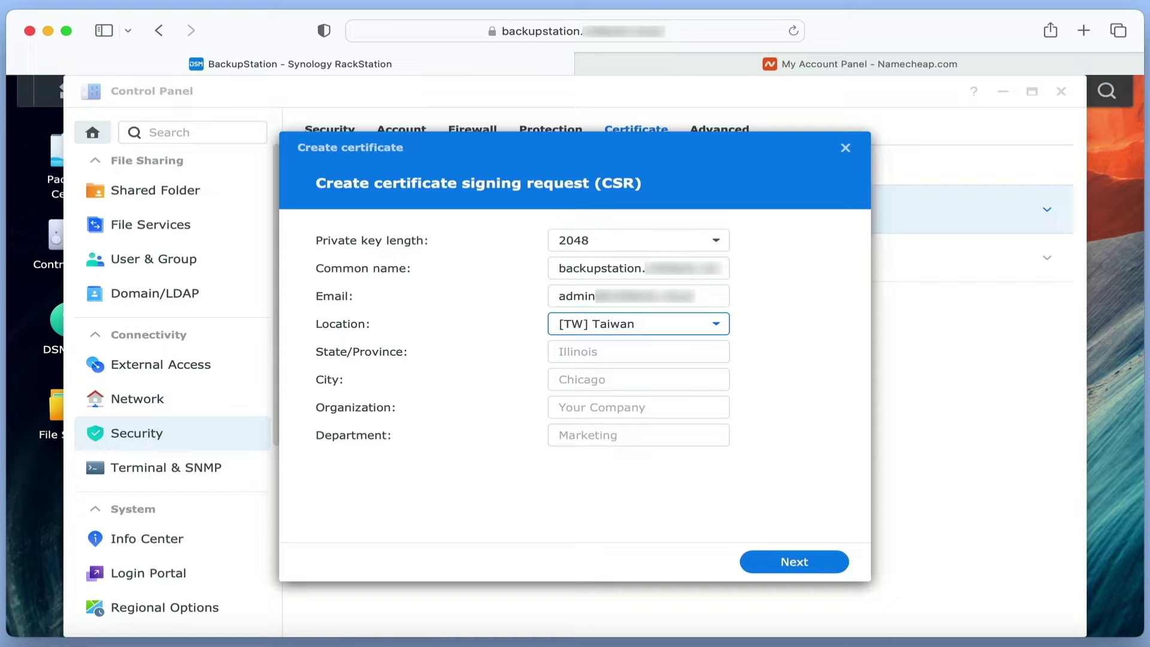
pyautogui.click(719, 323)
pyautogui.scroll(3, 695, 396)
pyautogui.scroll(20, 695, 398)
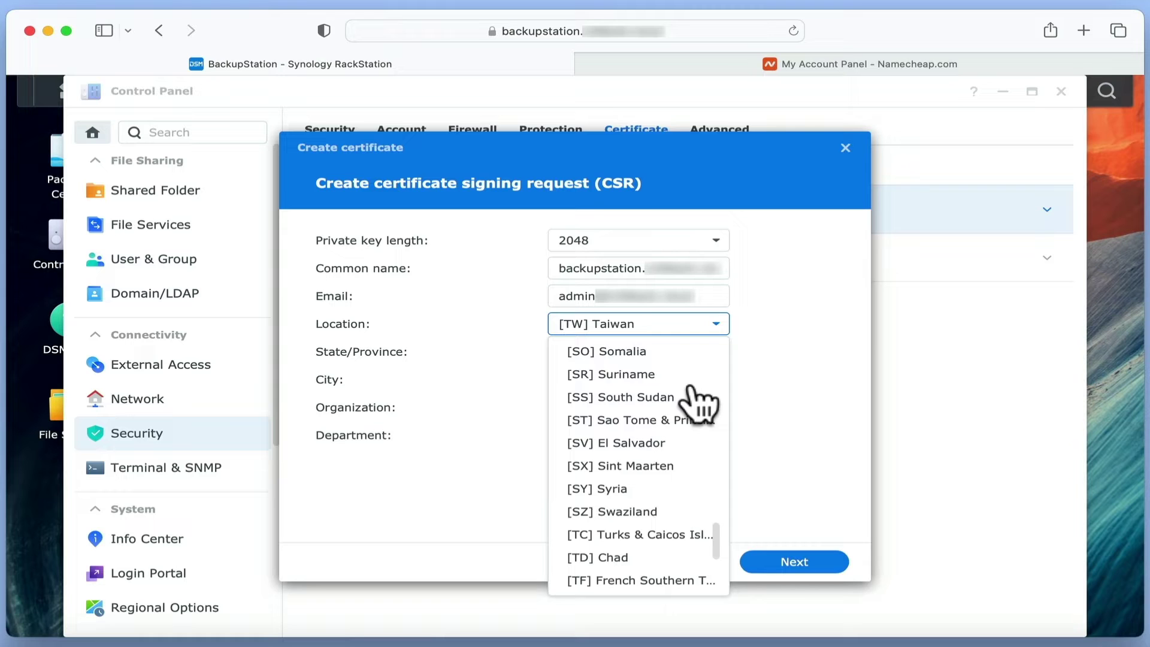
pyautogui.scroll(10, 698, 404)
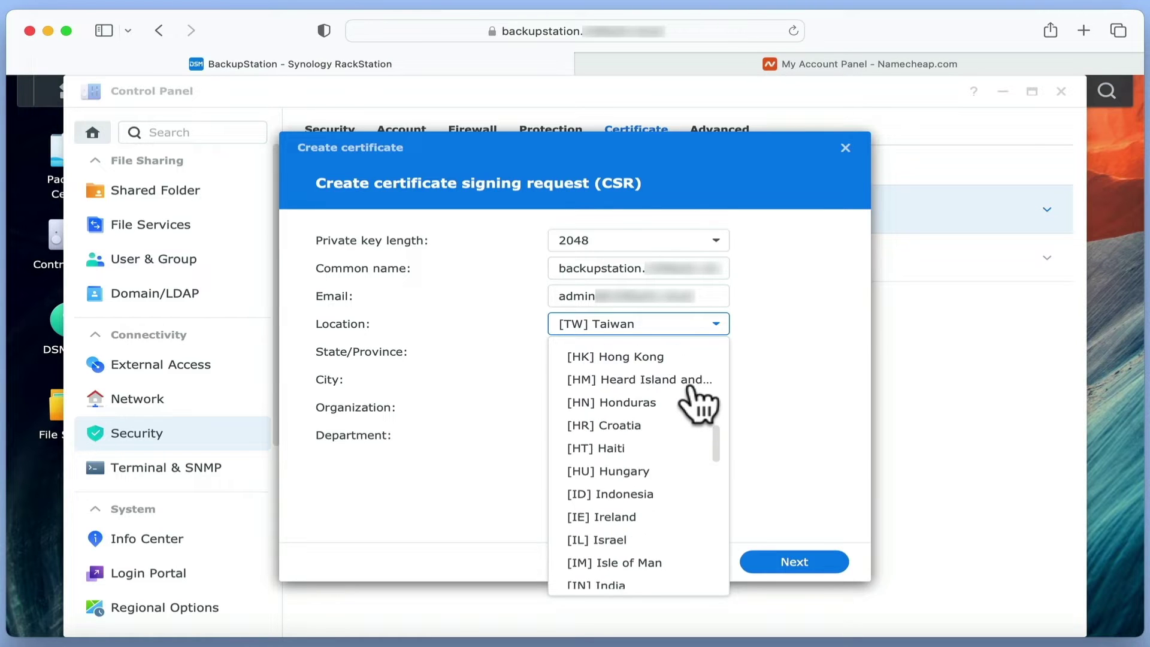
pyautogui.scroll(4, 697, 404)
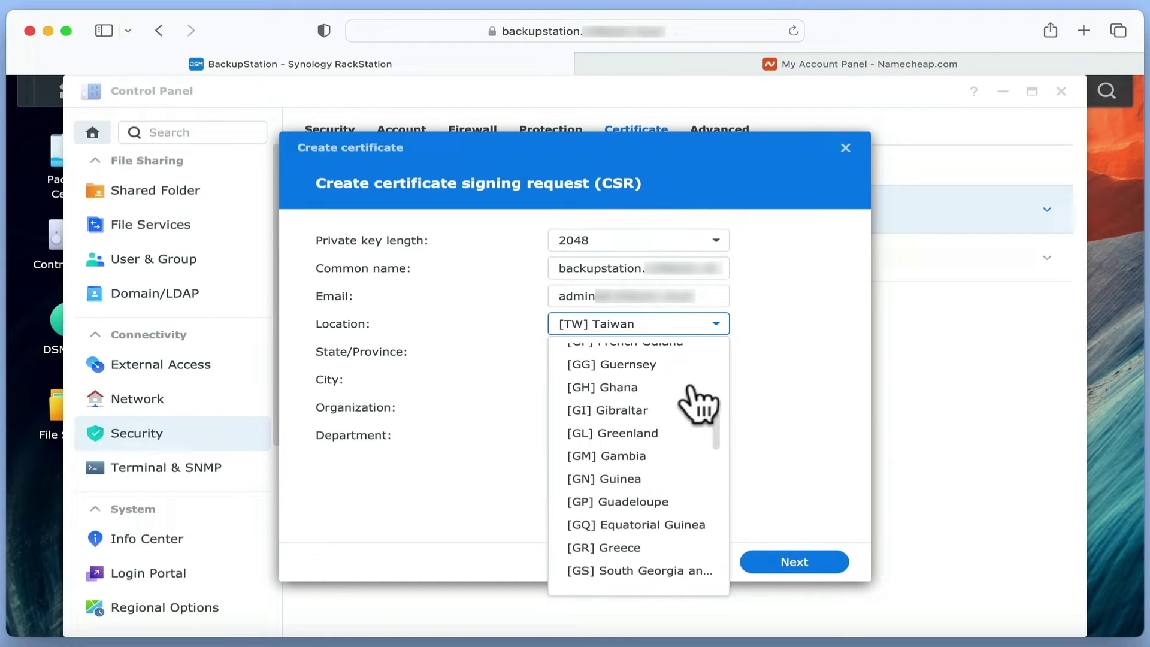
pyautogui.scroll(3, 698, 403)
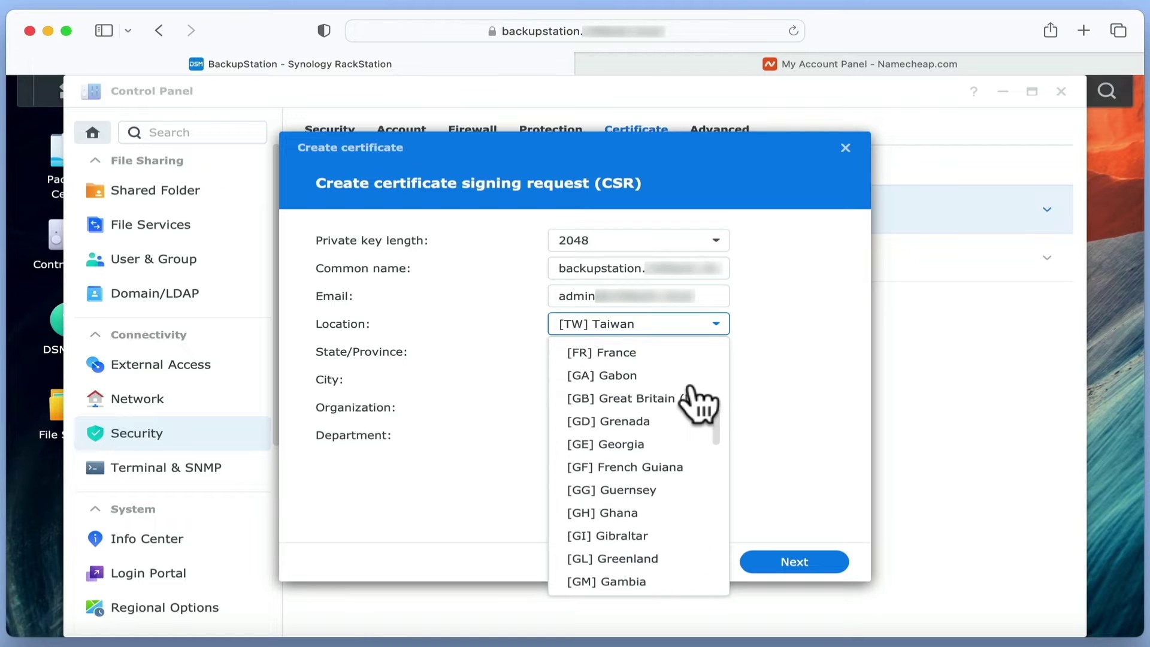
pyautogui.click(699, 400)
# - Fill state 'London Sussex', city 'Crawley', organization 'Private', department 'NA', and generate the CSR
pyautogui.click(683, 351)
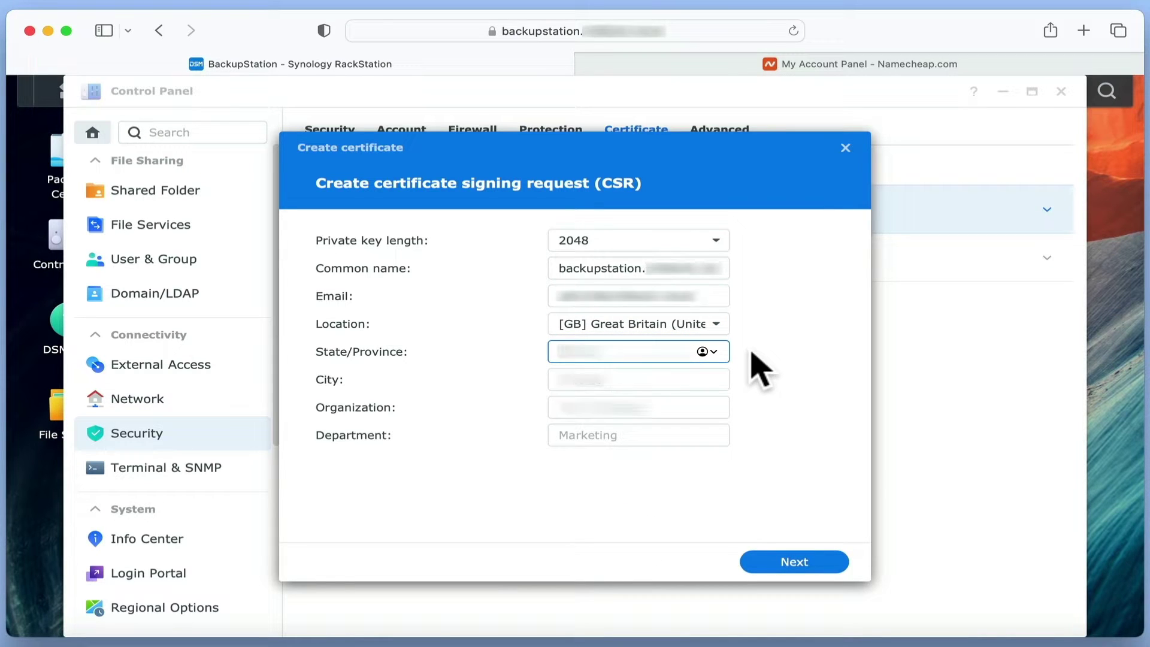
pyautogui.write('London Sussex')
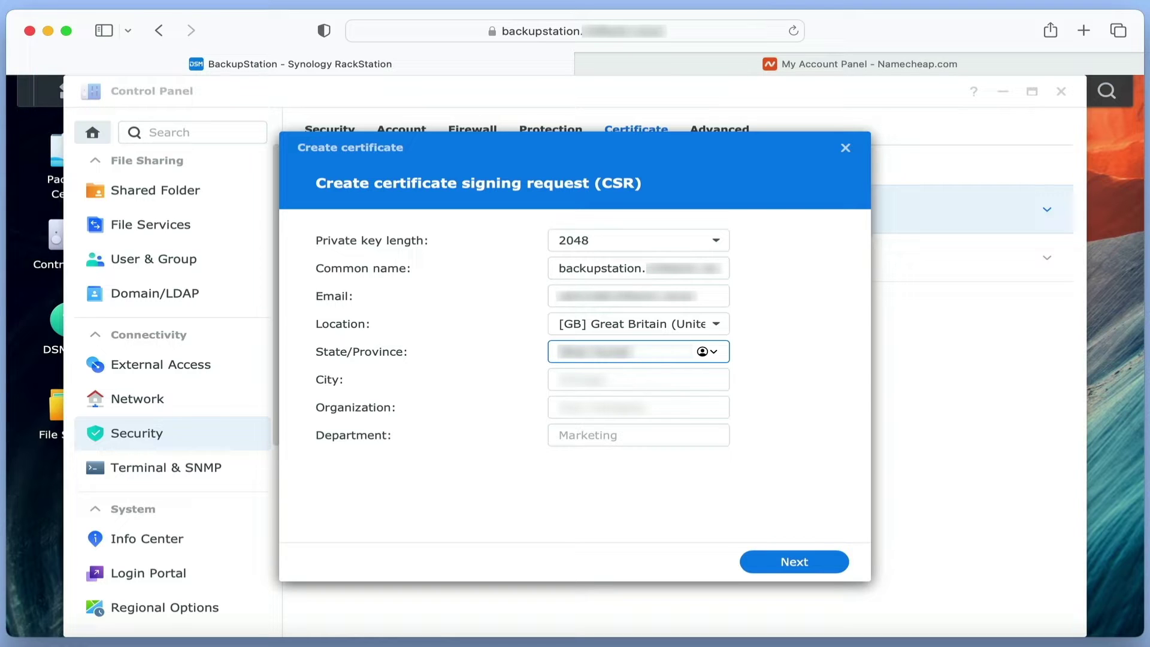
pyautogui.press('Tab')
pyautogui.write('Crawley')
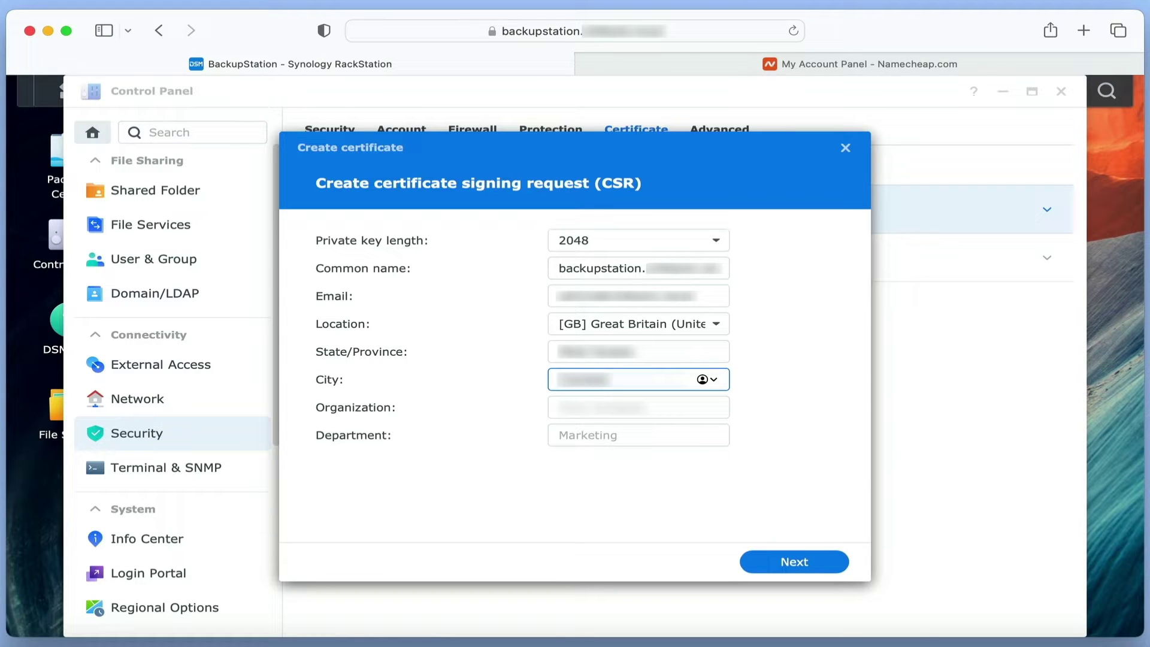
pyautogui.click(716, 406)
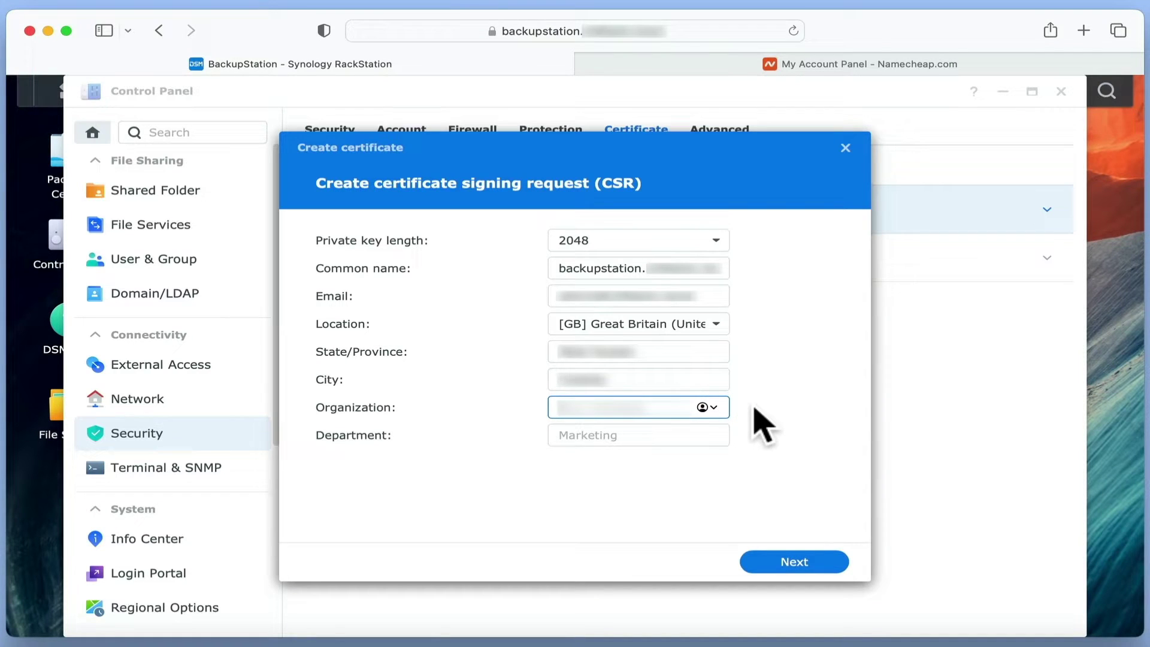
pyautogui.write('Private')
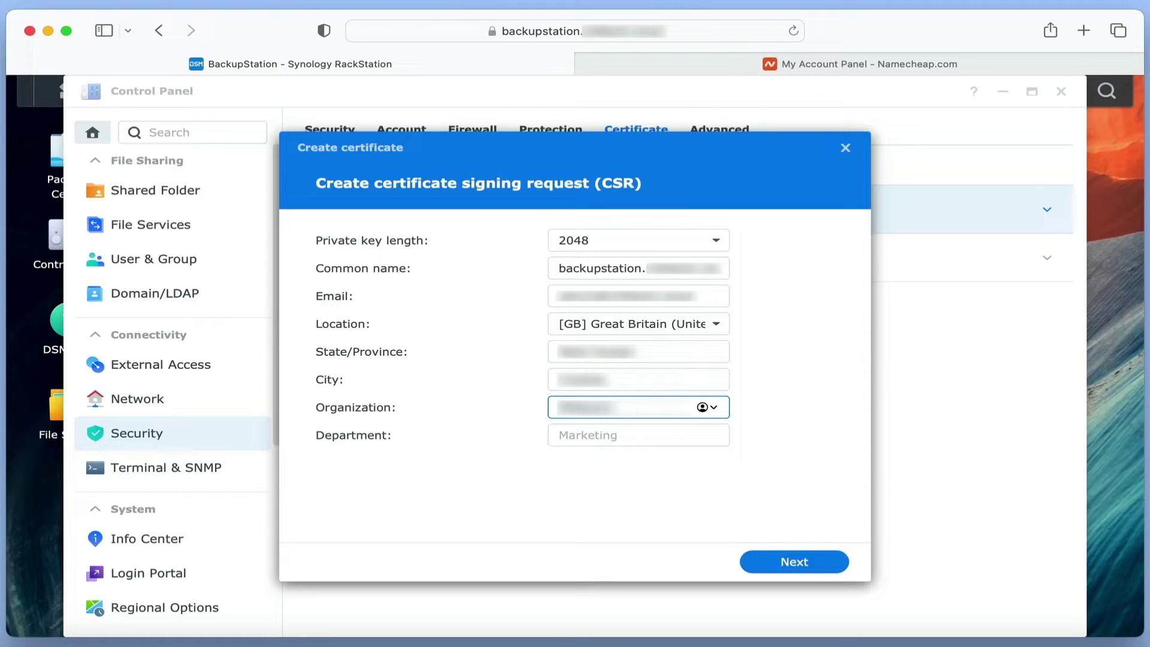
pyautogui.click(639, 435)
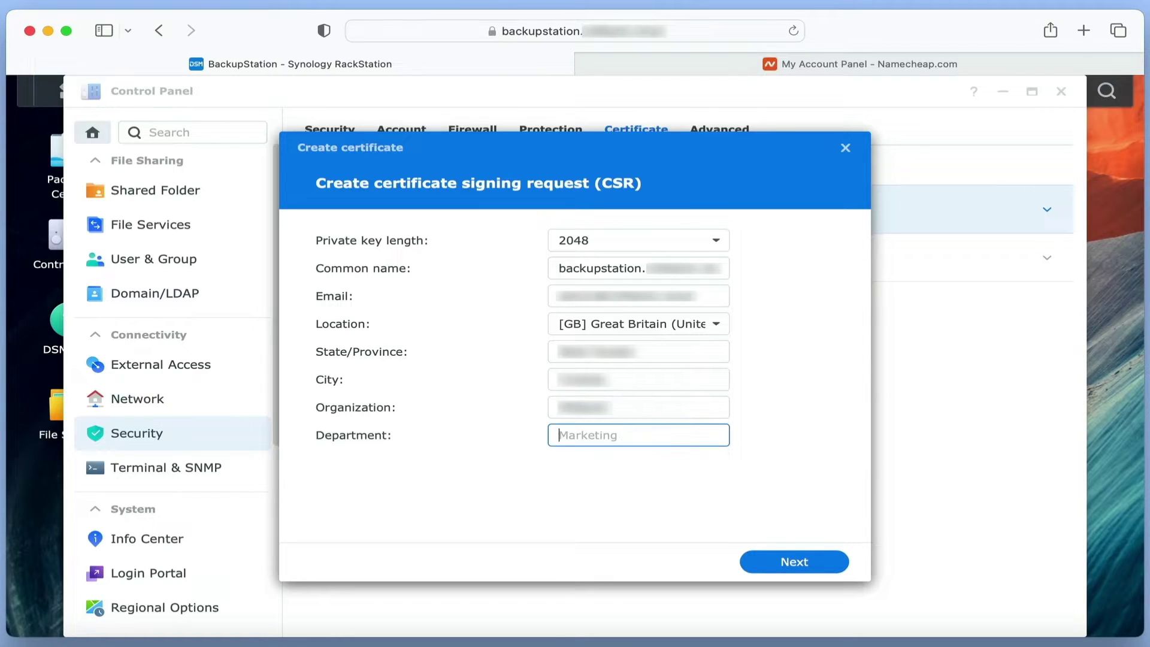
pyautogui.write('NA')
pyautogui.click(807, 563)
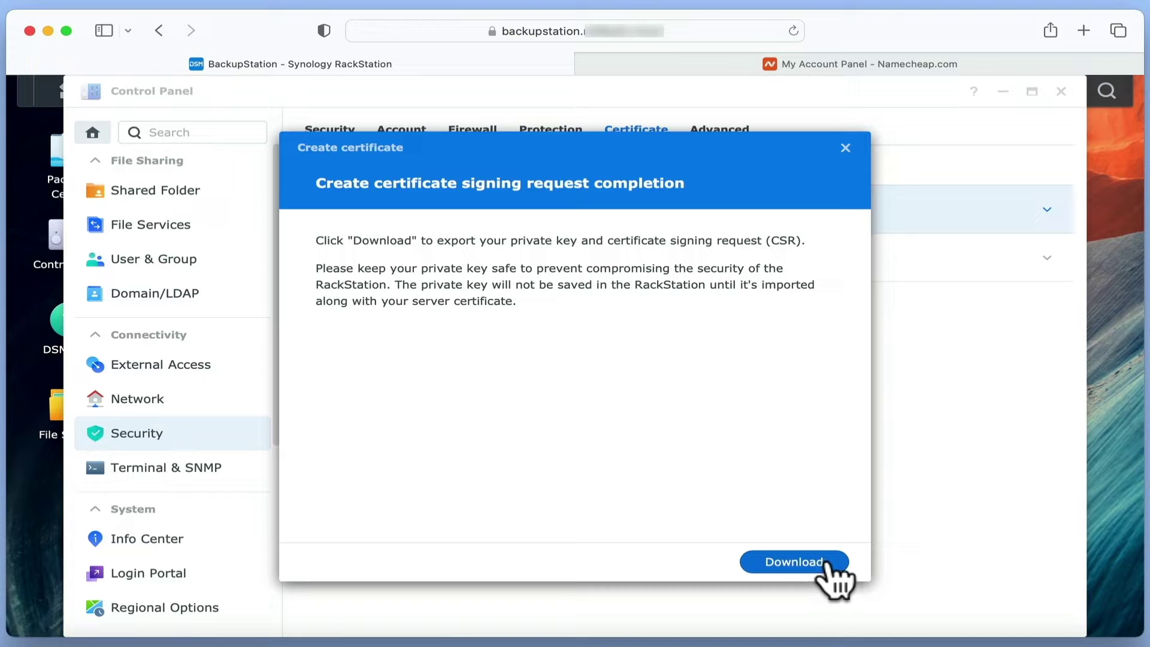
# - Download the private key and CSR archive, allowing the download in Safari, then close Settings
pyautogui.click(826, 564)
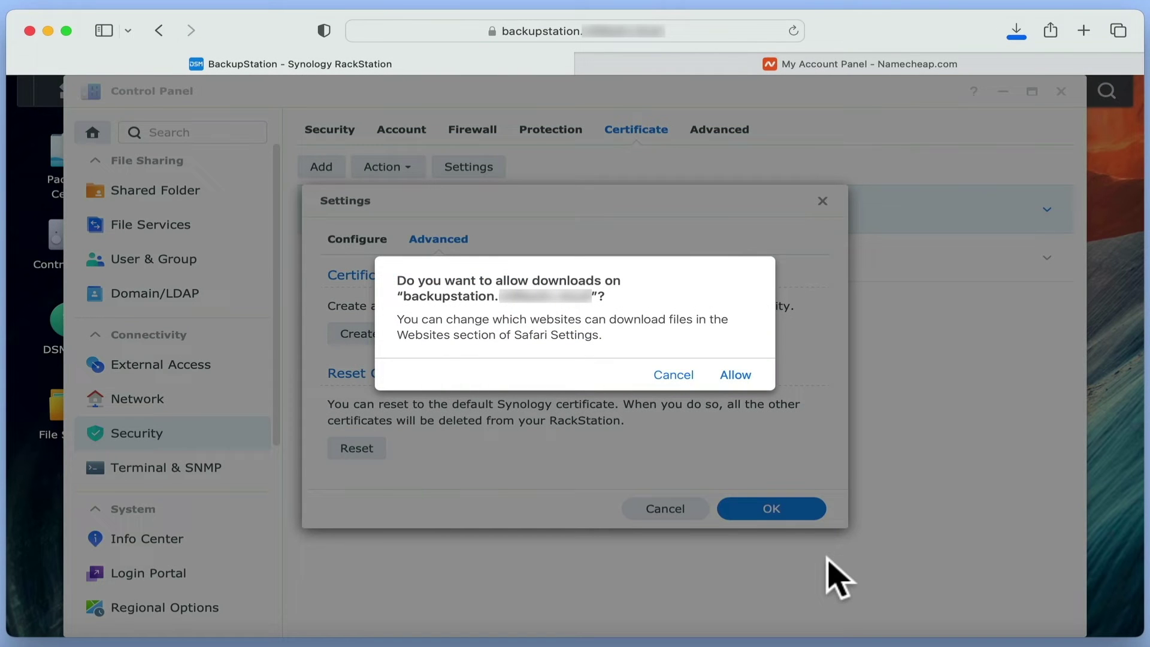
pyautogui.click(737, 377)
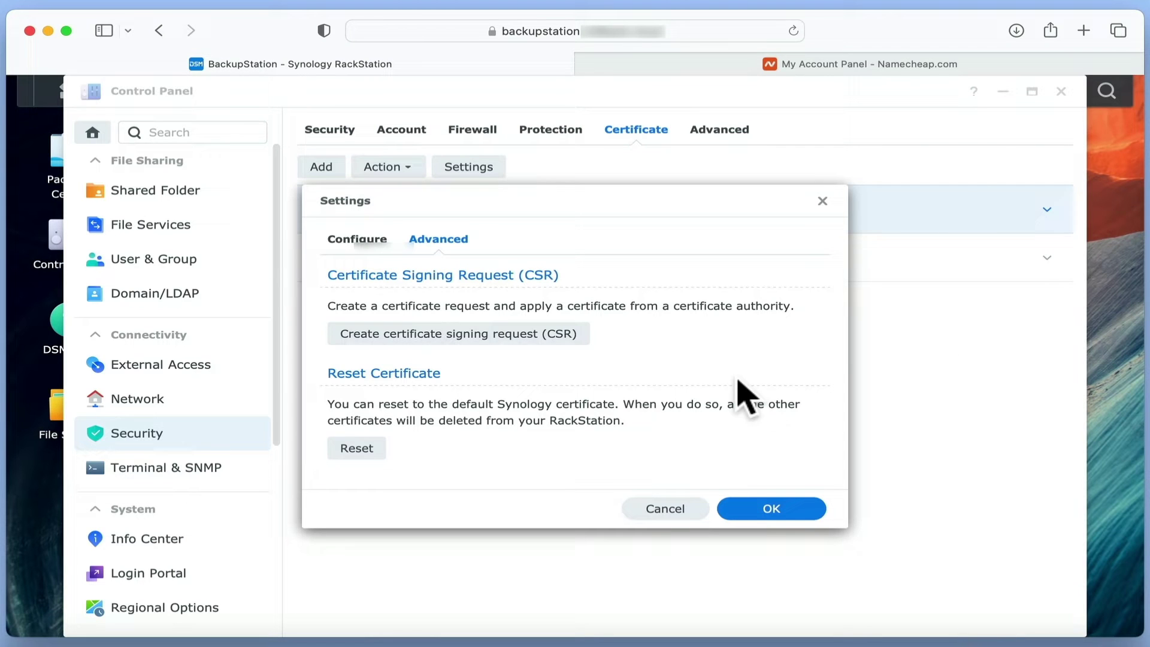
pyautogui.click(822, 202)
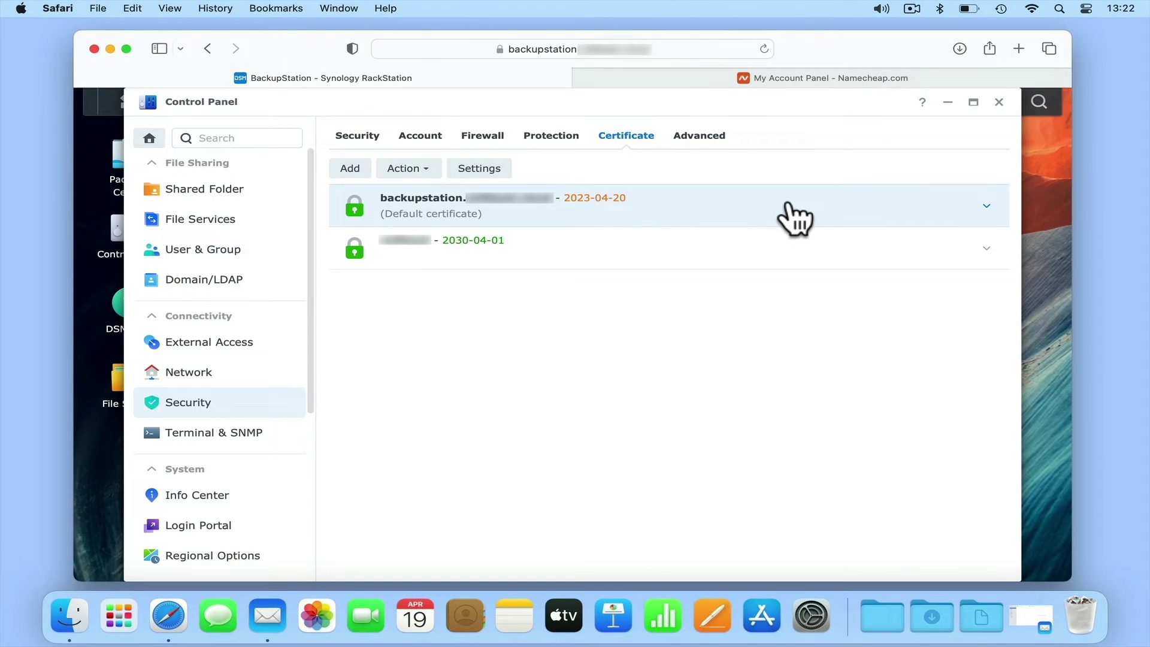
# - Minimize Safari and move the downloaded archive folder from Downloads onto the desktop
pyautogui.click(110, 49)
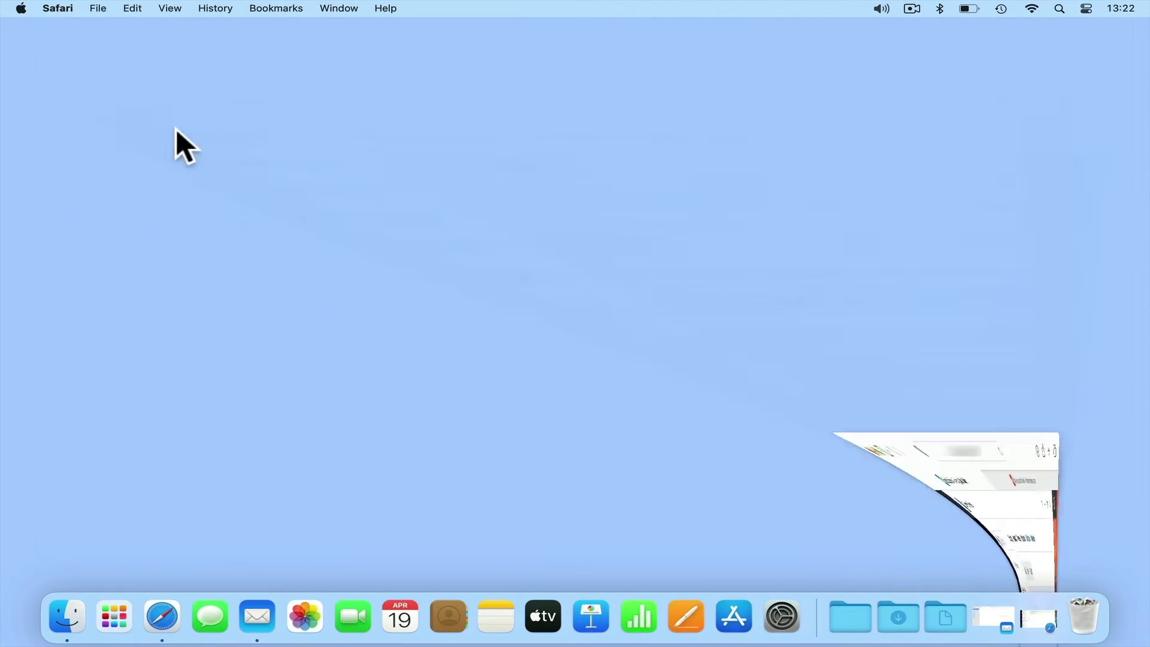
pyautogui.click(896, 634)
pyautogui.moveTo(881, 572); pyautogui.dragTo(1063, 168)
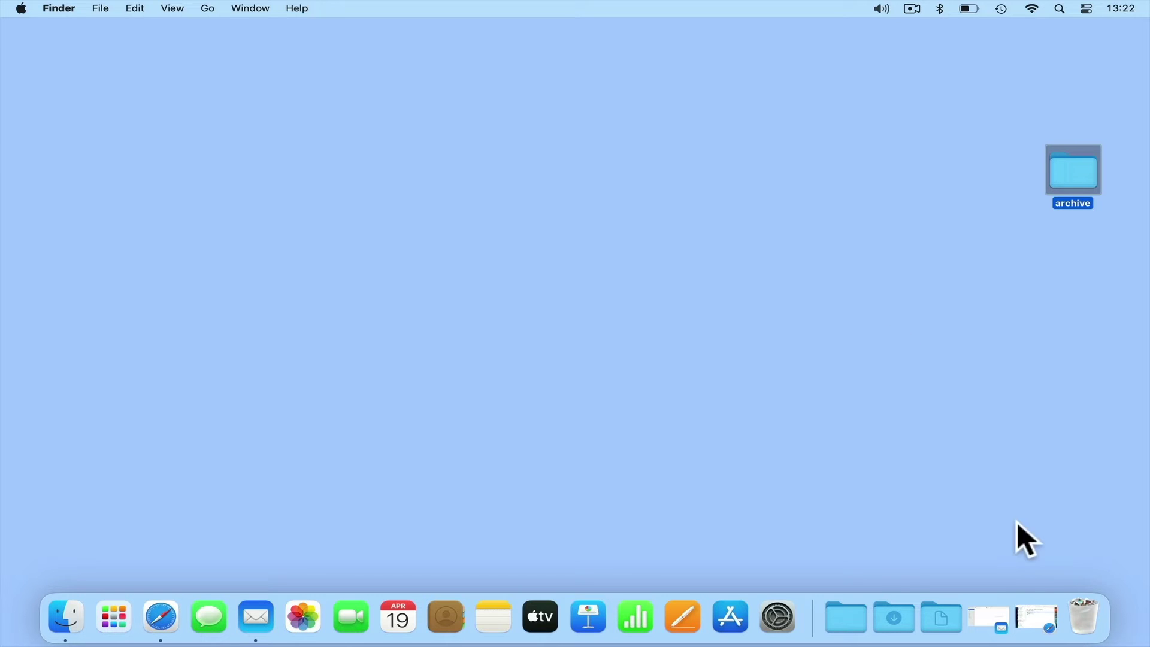
# - In Namecheap's SSL Certificates list, start reissuing the paused PositiveSSL certificate
pyautogui.click(1044, 614)
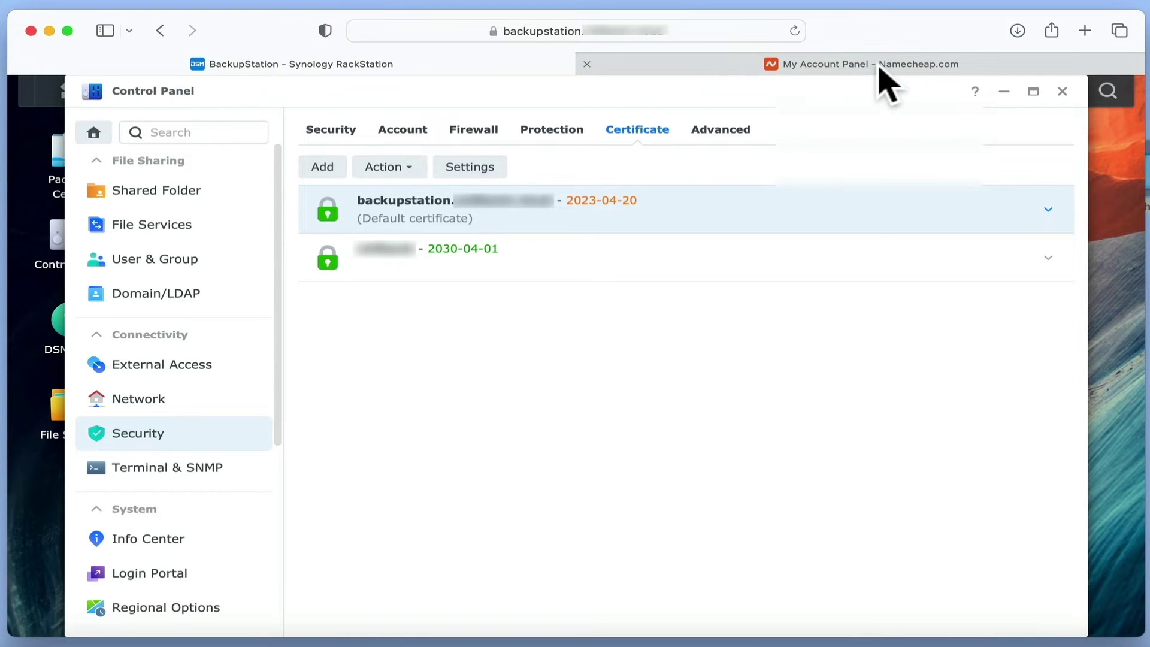
pyautogui.click(879, 68)
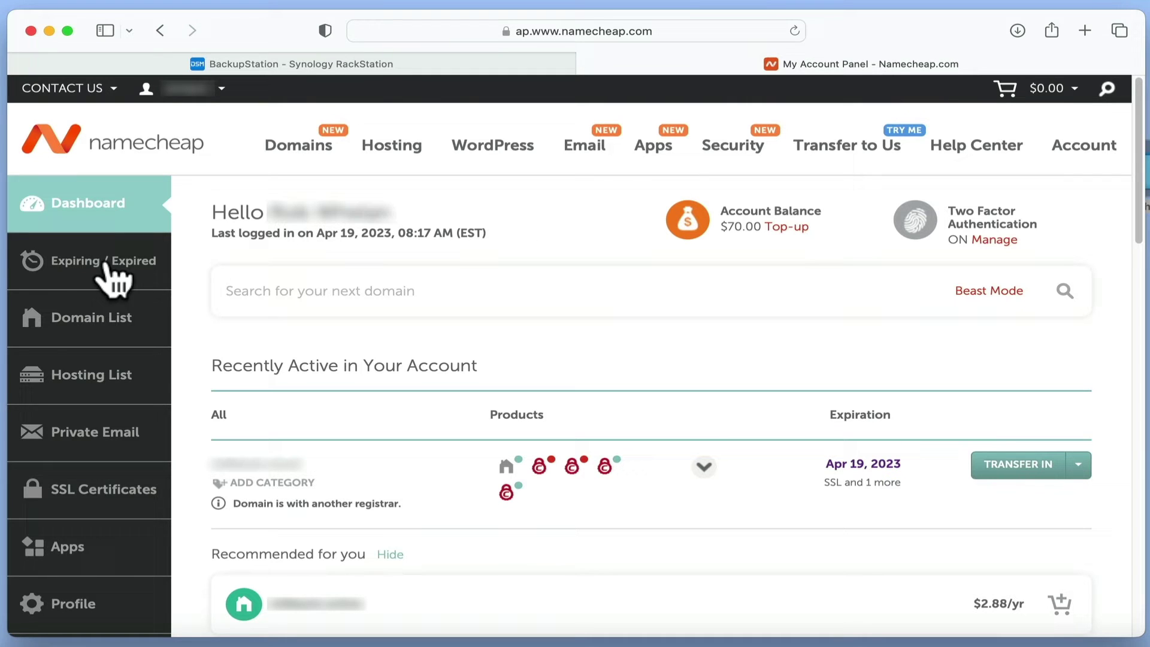
pyautogui.click(90, 490)
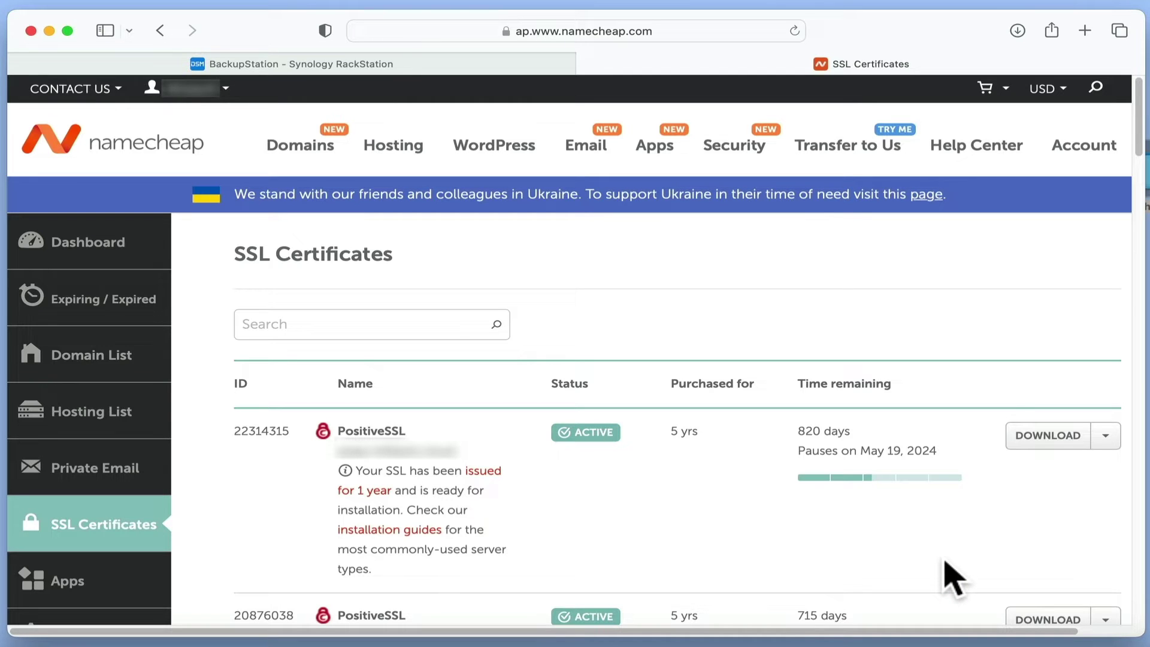
pyautogui.scroll(-5, 952, 578)
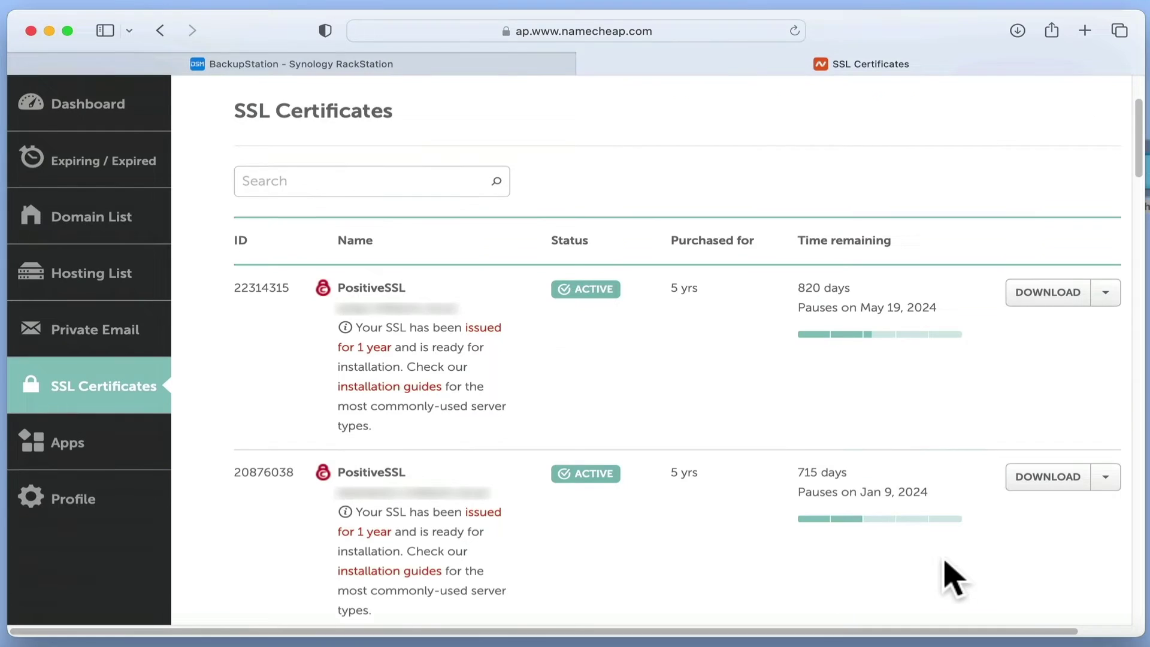
pyautogui.scroll(-1, 952, 578)
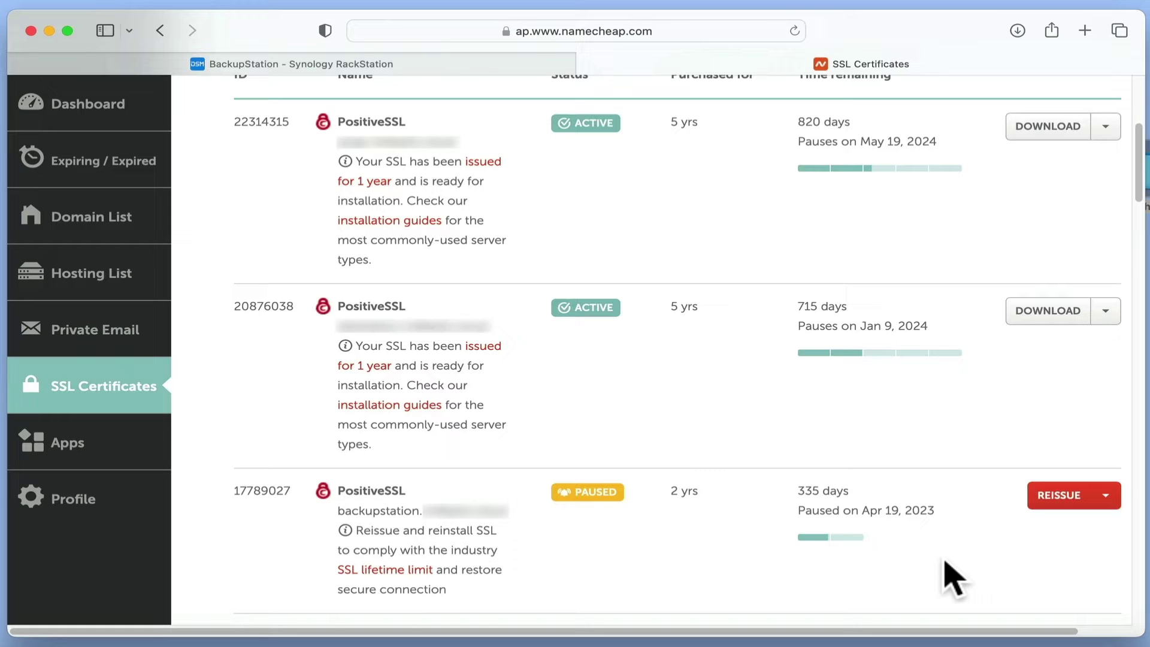
pyautogui.click(1071, 505)
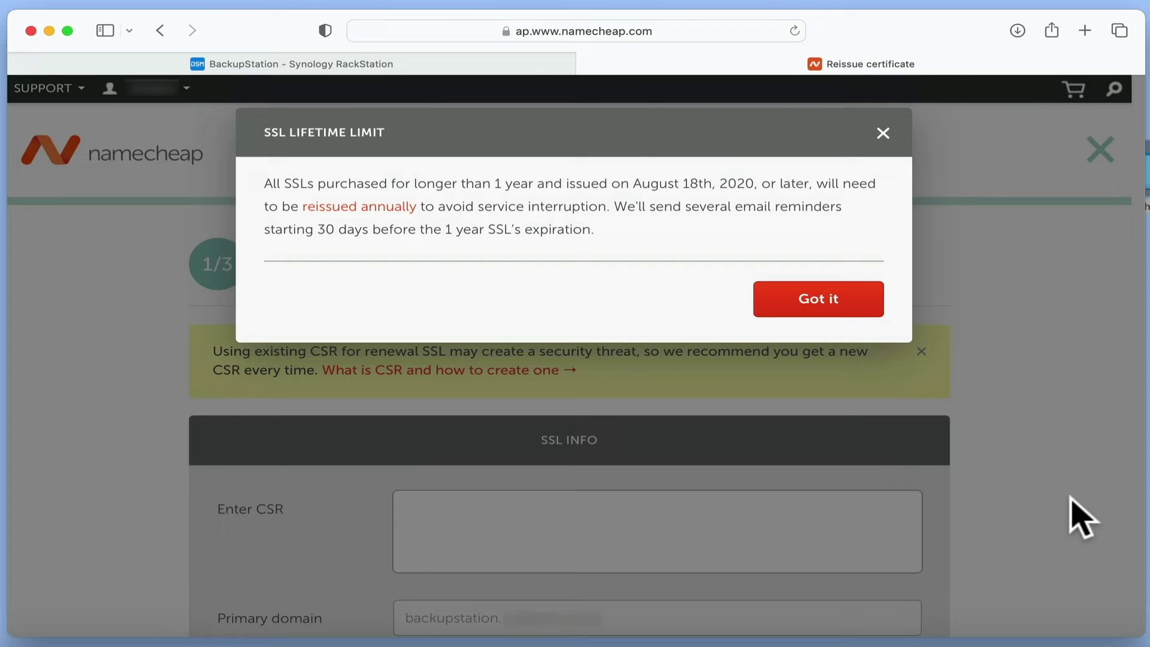
# - Dismiss the lifetime notice and CSR warning, focus the Enter CSR box, and minimize Safari
pyautogui.click(818, 299)
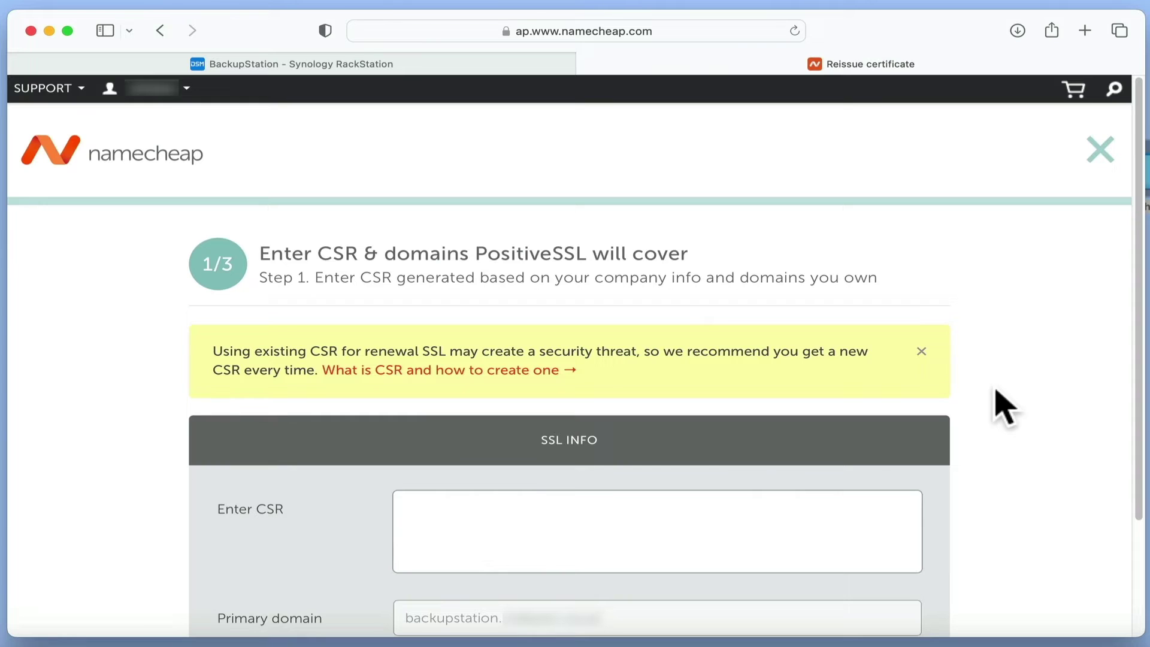
pyautogui.click(921, 352)
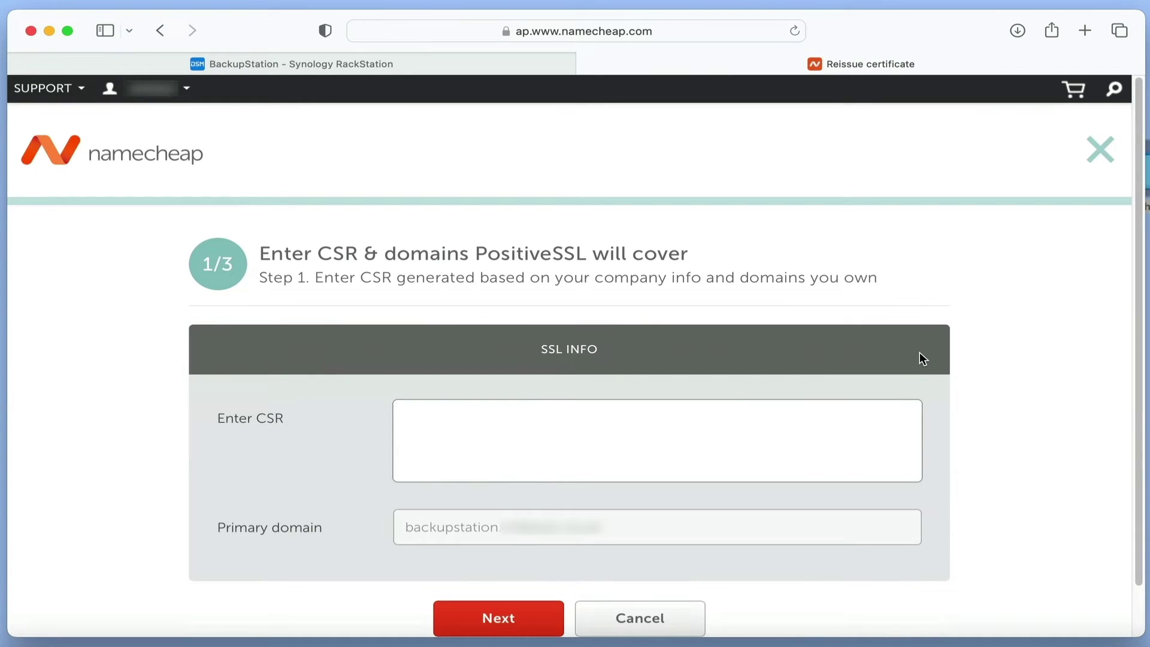
pyautogui.click(856, 423)
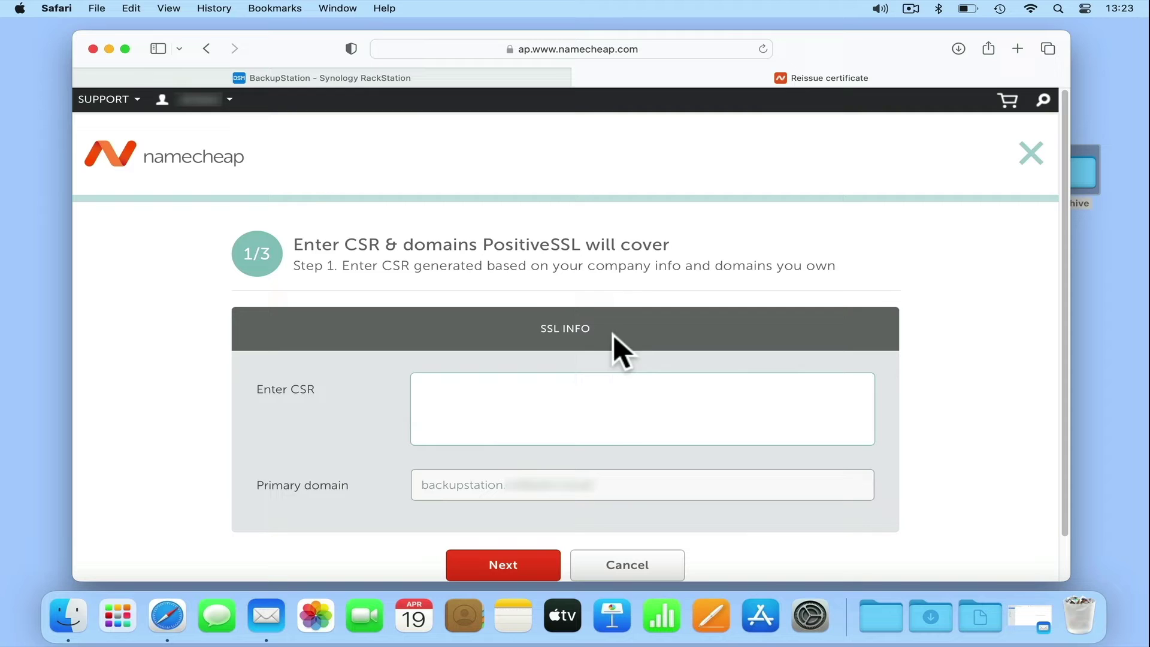
pyautogui.click(109, 49)
pyautogui.moveTo(1068, 178); pyautogui.dragTo(1101, 175)
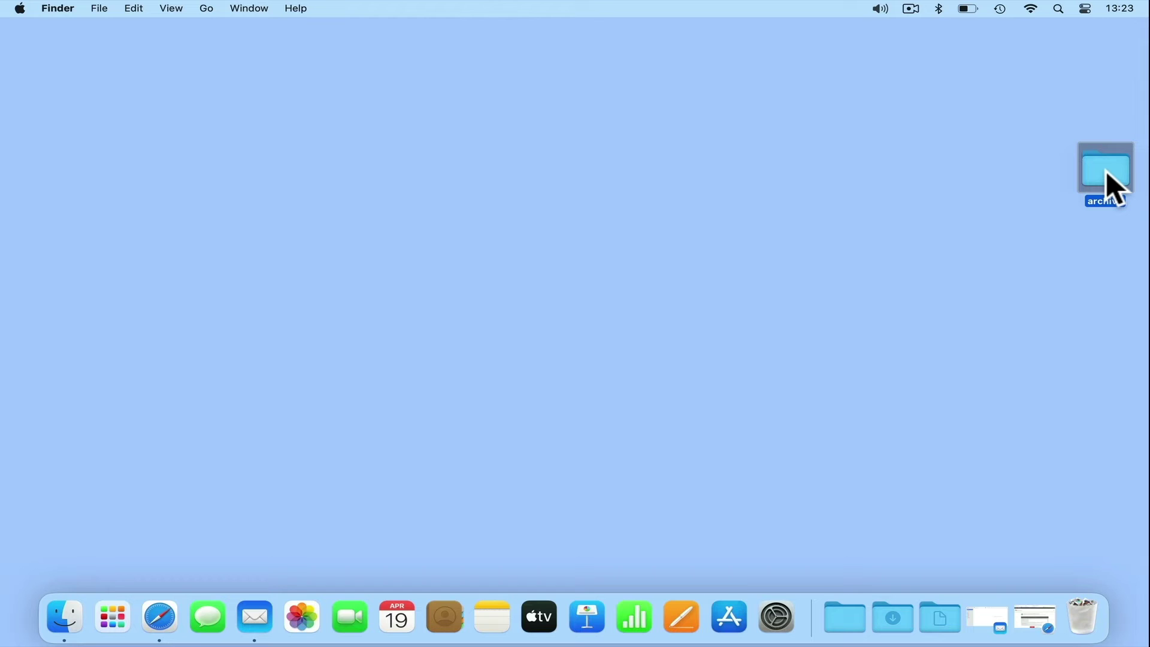
# - Open server.csr from the archive folder in TextEdit
pyautogui.doubleClick(1107, 171)
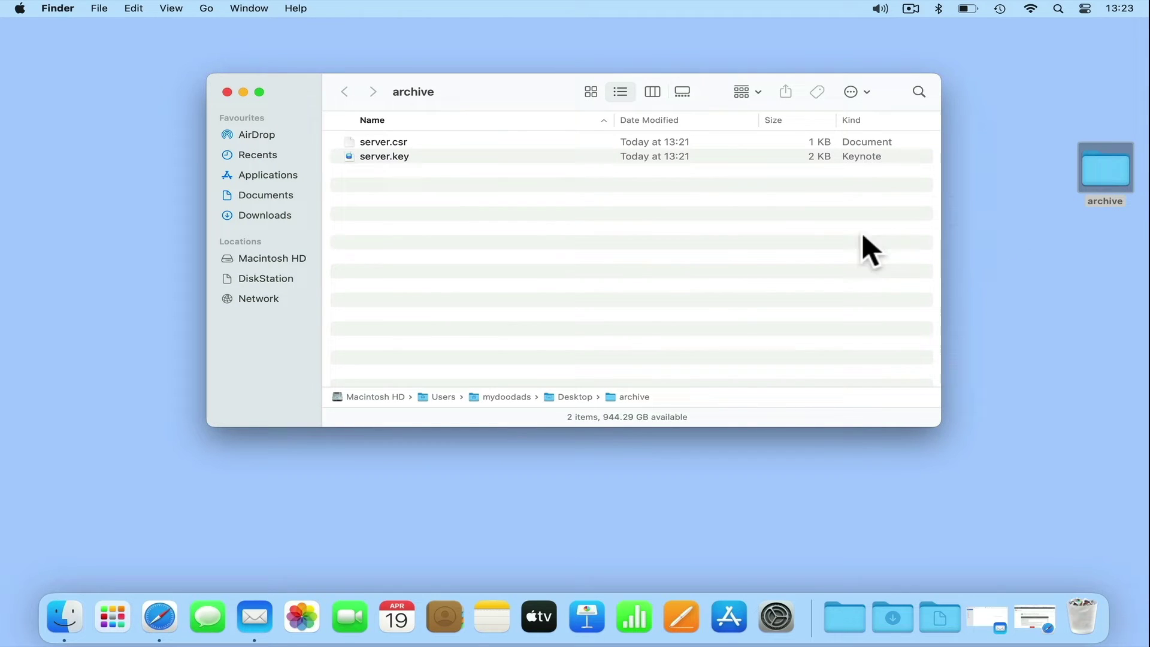
pyautogui.doubleClick(394, 143)
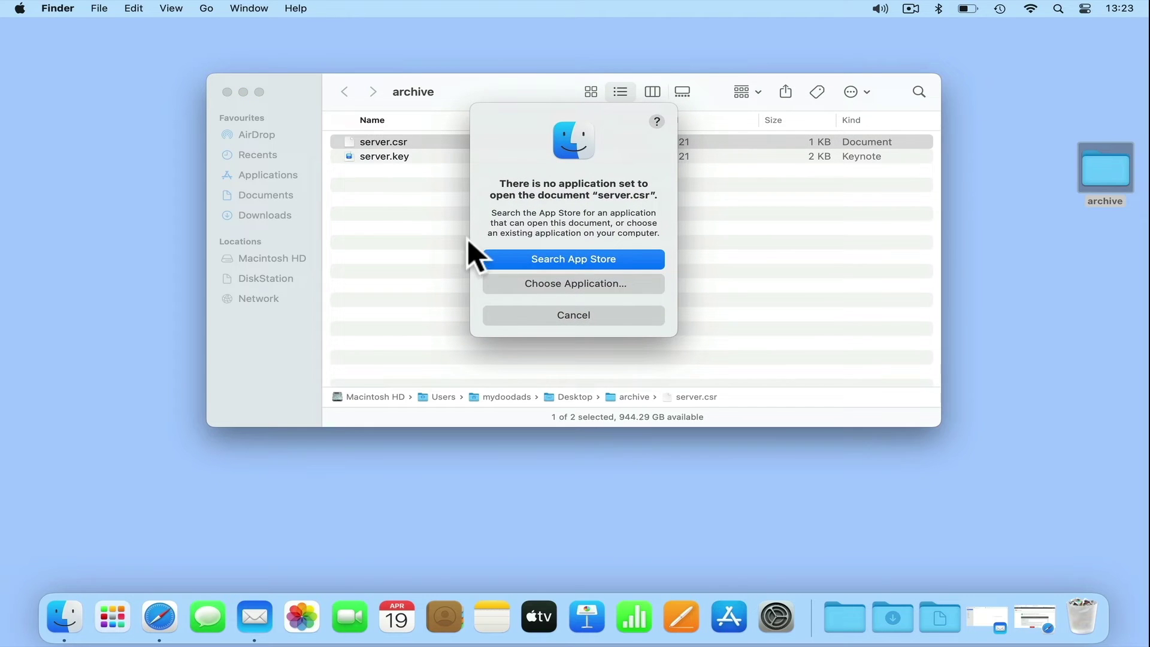
pyautogui.click(578, 283)
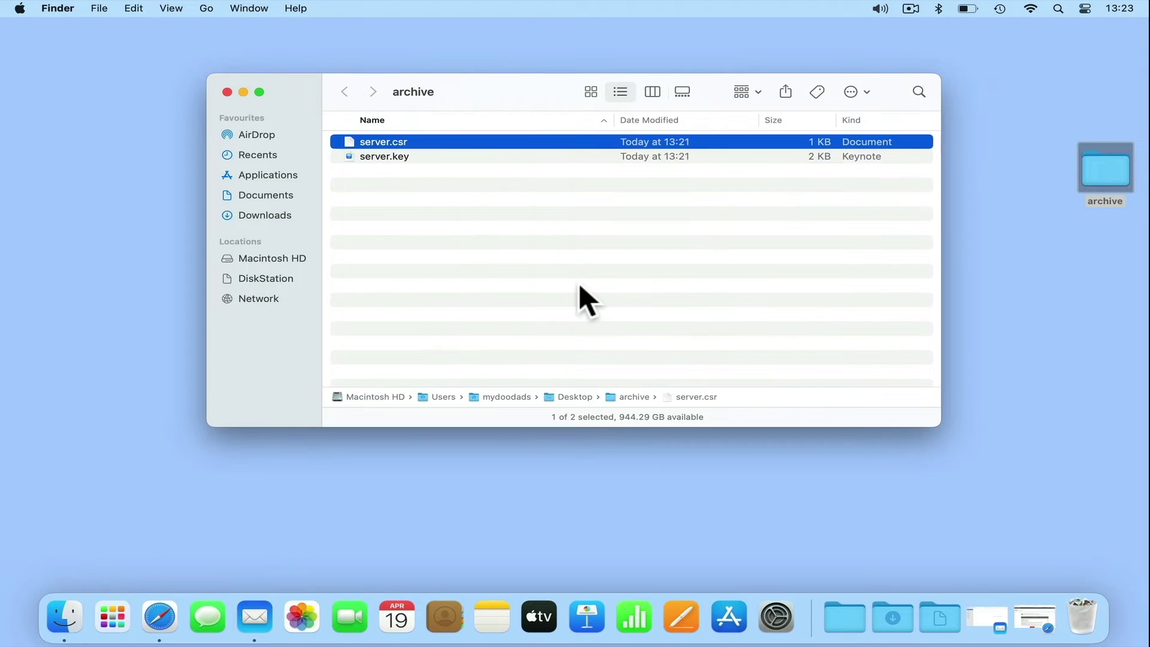
pyautogui.scroll(-10, 559, 201)
pyautogui.moveTo(551, 206); pyautogui.dragTo(535, 259)
pyautogui.click(419, 228)
pyautogui.click(848, 381)
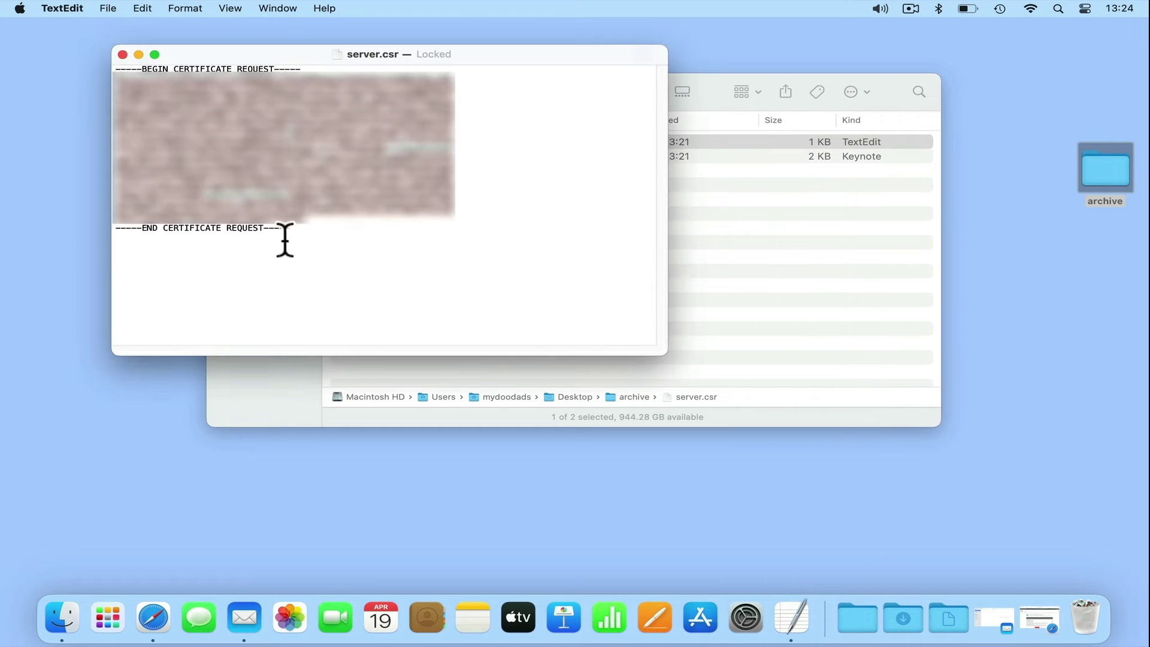
# - Copy the entire certificate request text, then close the document and archive folder
pyautogui.moveTo(285, 239); pyautogui.dragTo(84, 70)
pyautogui.click(142, 9)
pyautogui.click(140, 83)
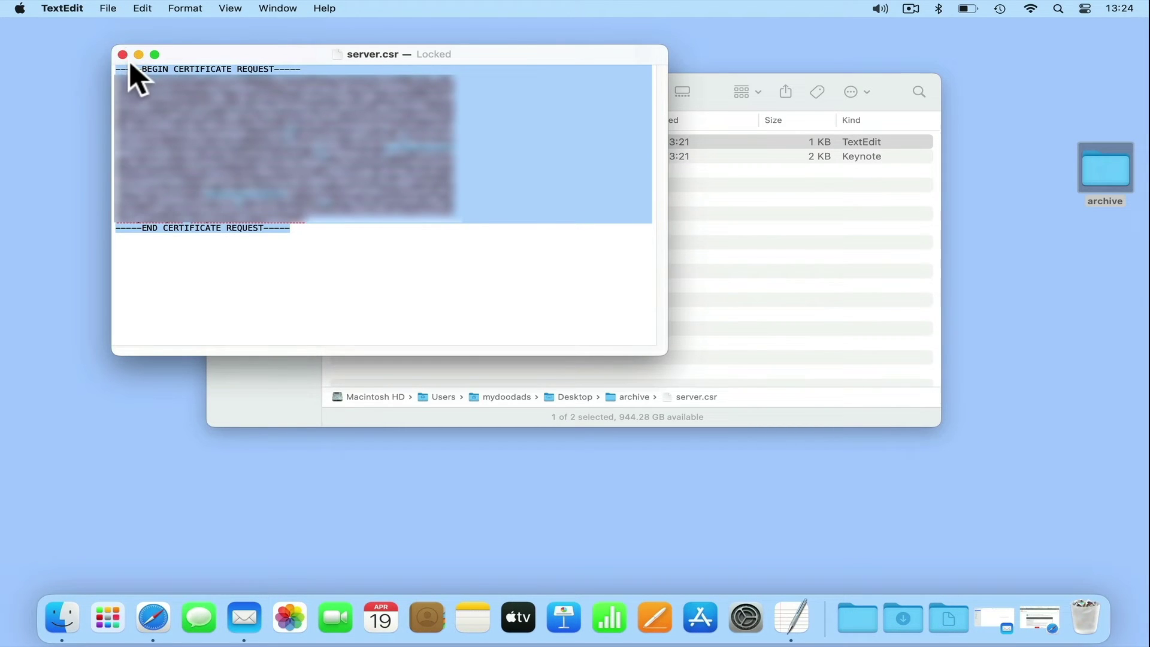
pyautogui.click(122, 55)
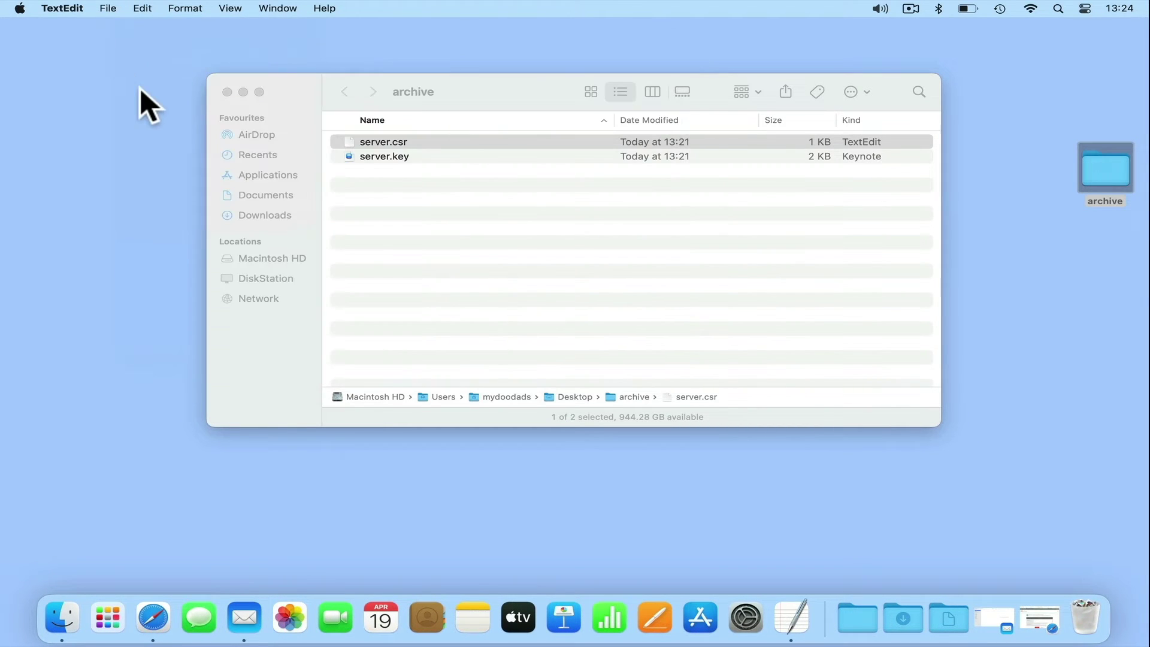
pyautogui.click(227, 91)
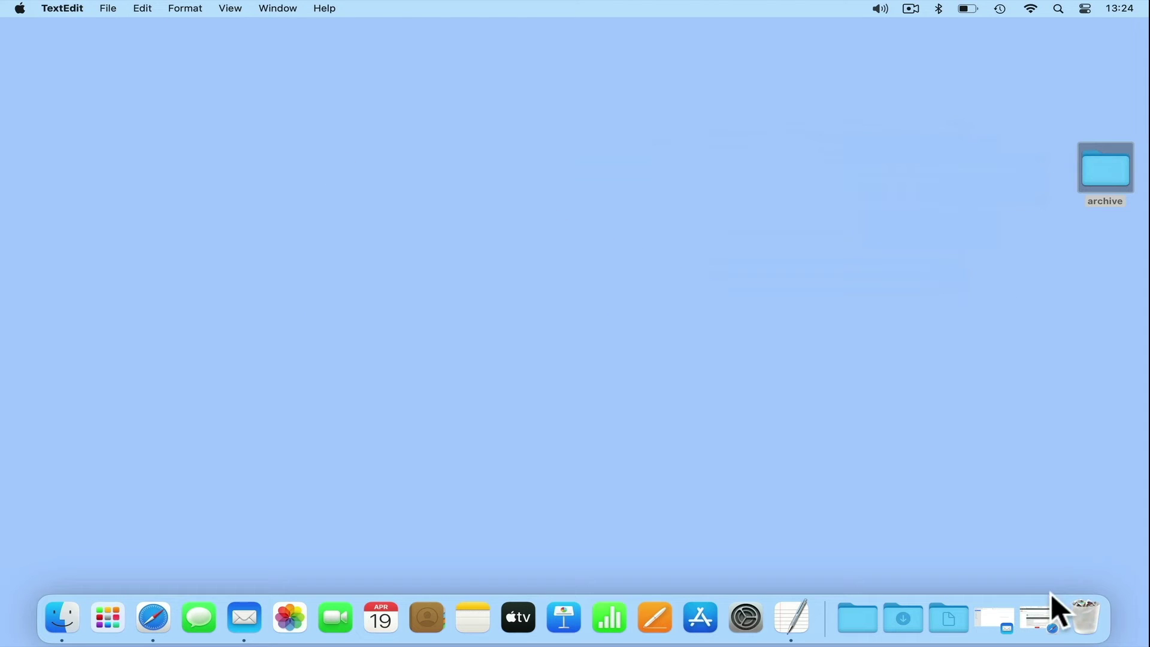
# - Paste the copied CSR into Namecheap's Enter CSR box and advance to step 2/3
pyautogui.click(1046, 626)
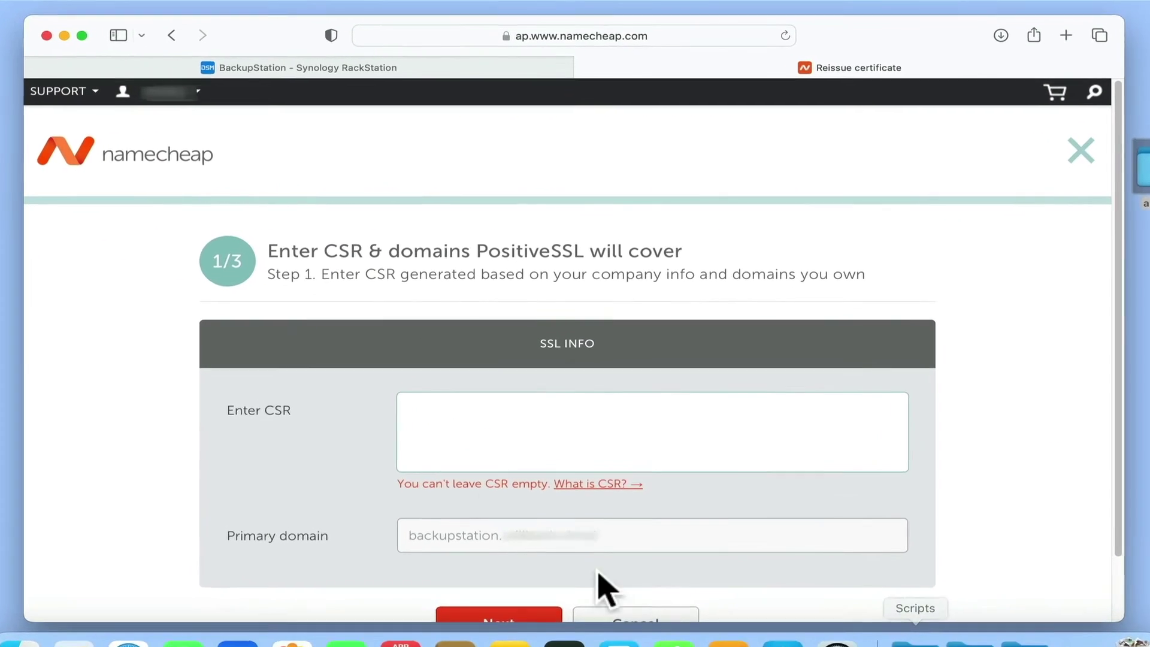
pyautogui.rightClick(434, 392)
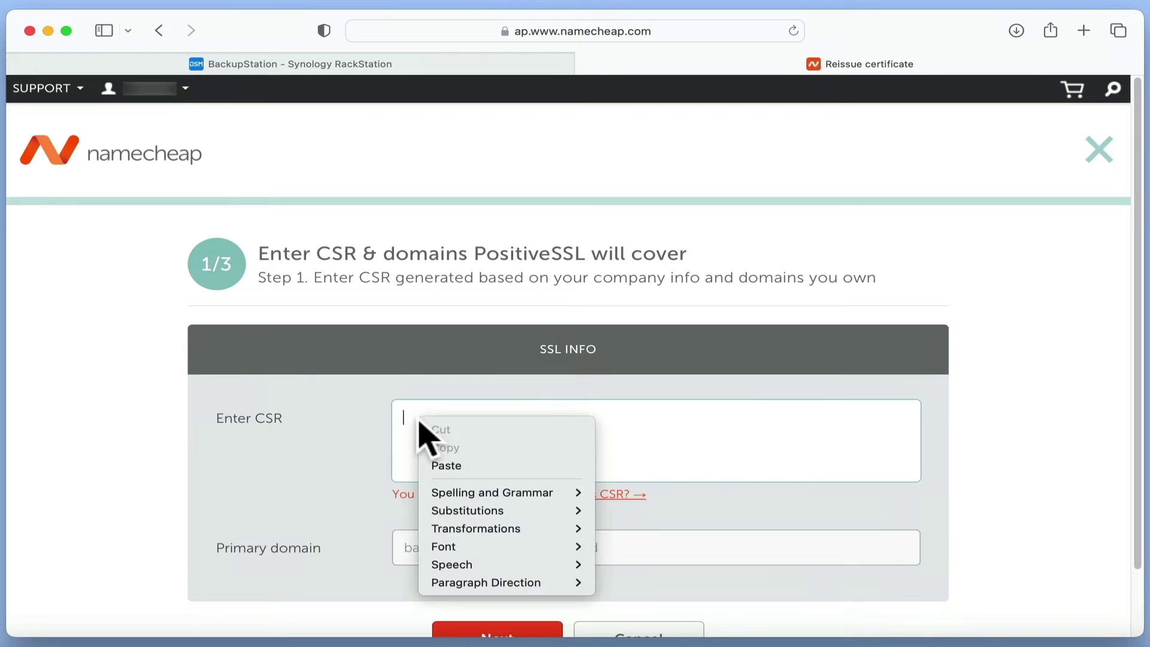
pyautogui.click(446, 465)
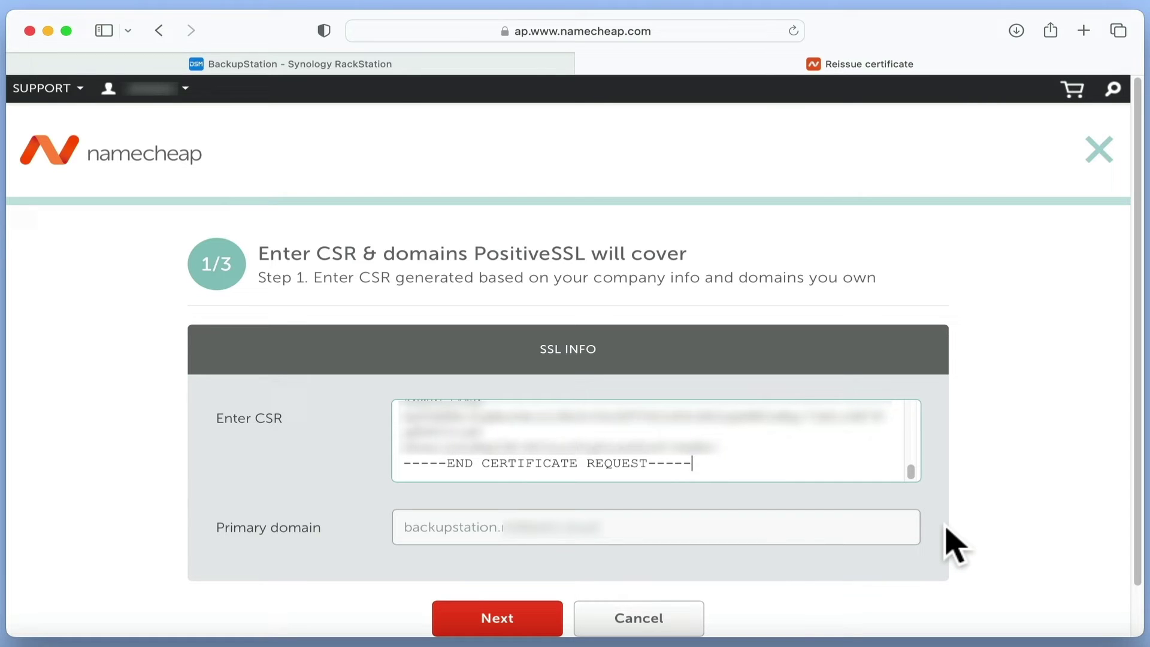
pyautogui.click(529, 614)
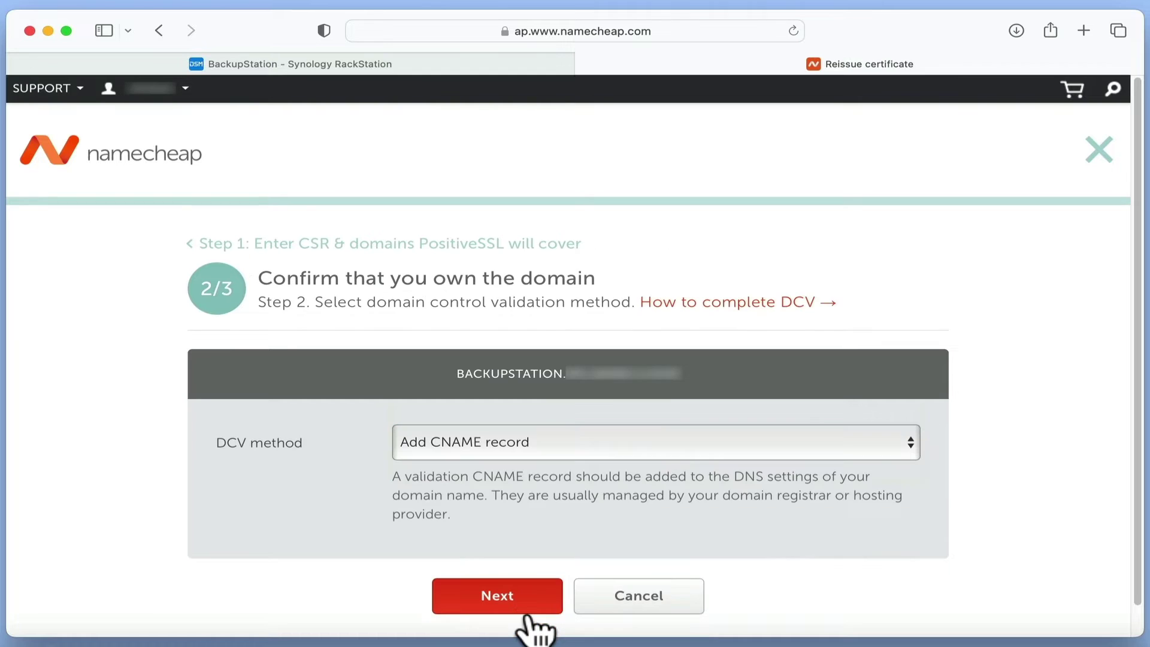
# - Switch domain validation to 'Receive an email' with the first approver address, then continue to Review & submit
pyautogui.click(911, 443)
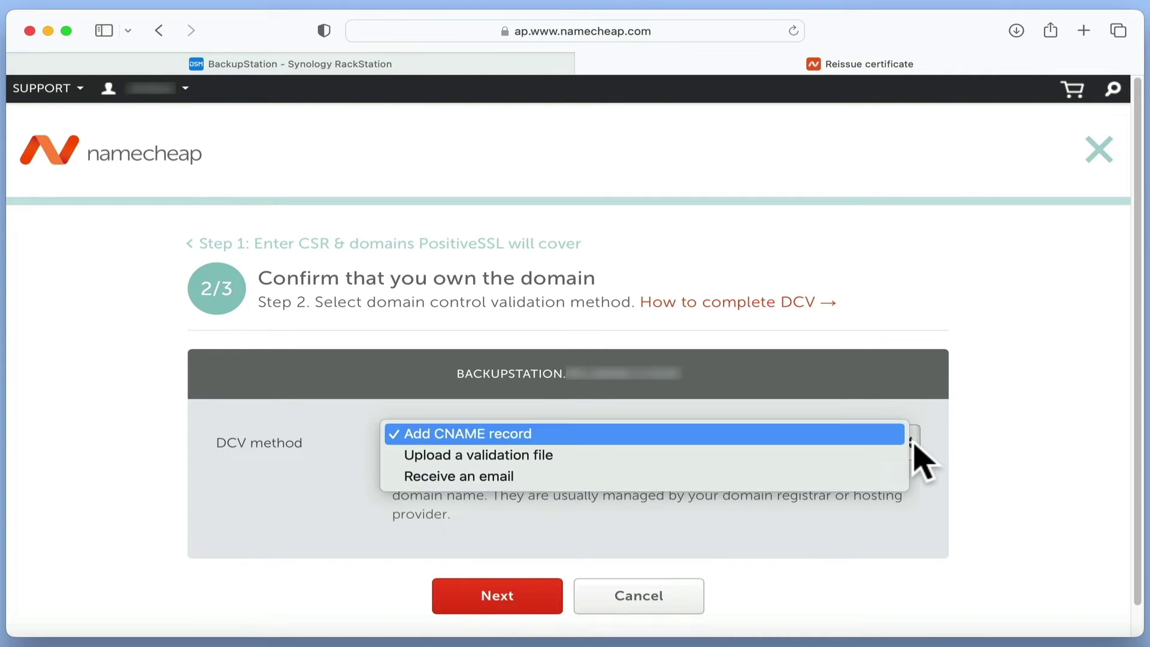
pyautogui.click(887, 477)
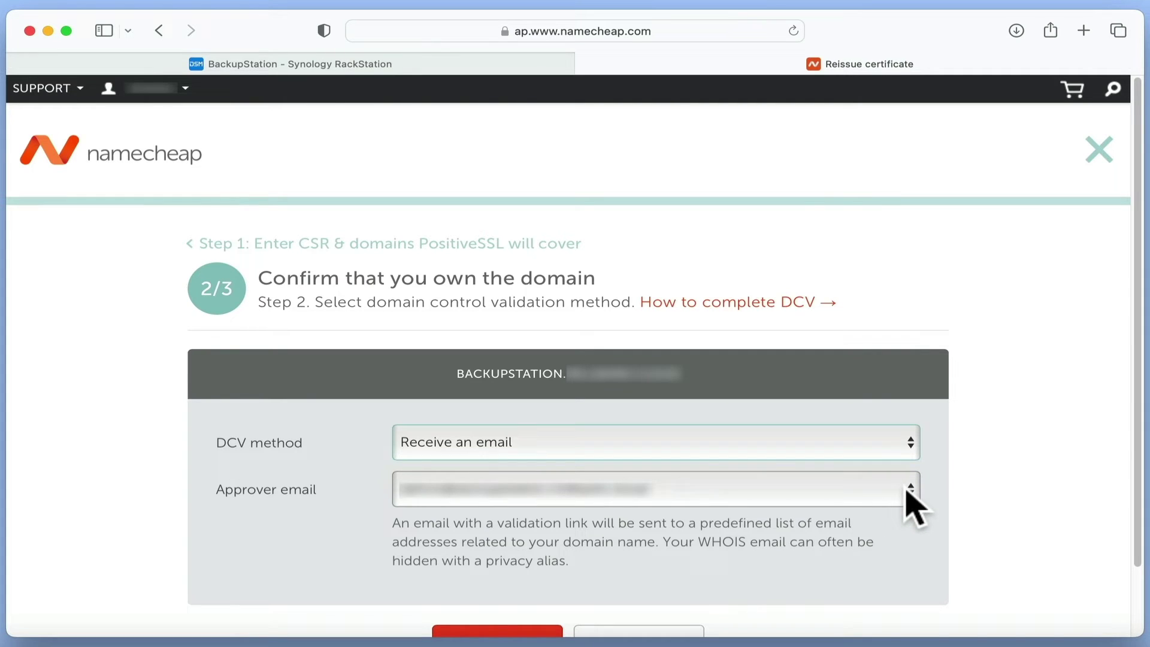
pyautogui.click(910, 490)
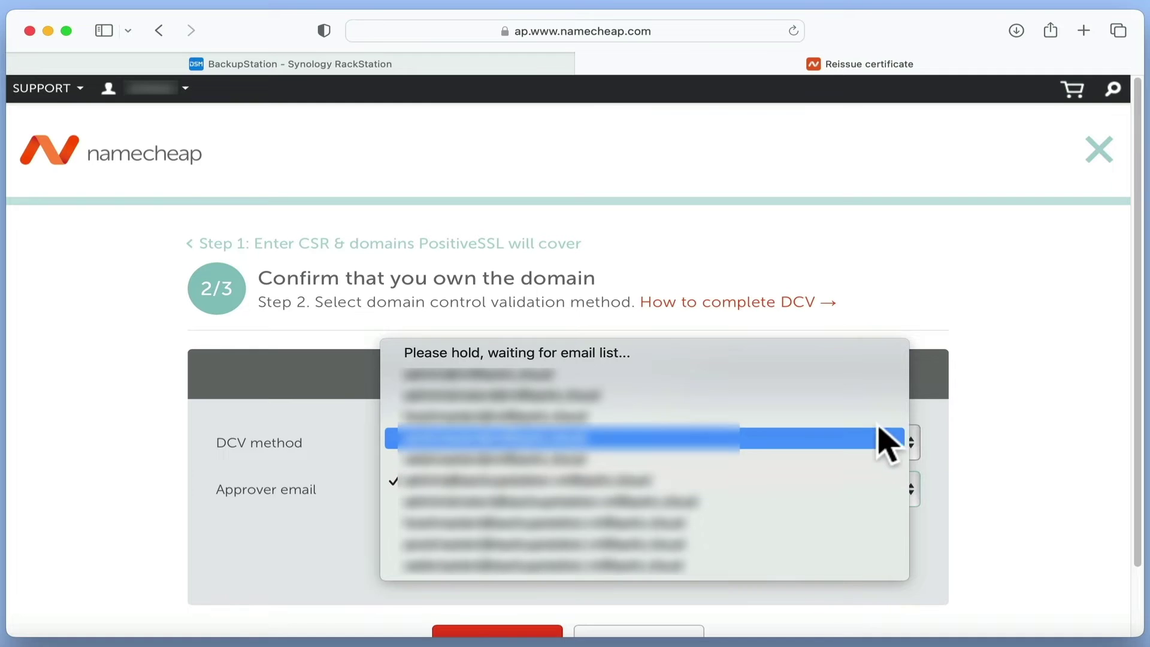
pyautogui.click(868, 376)
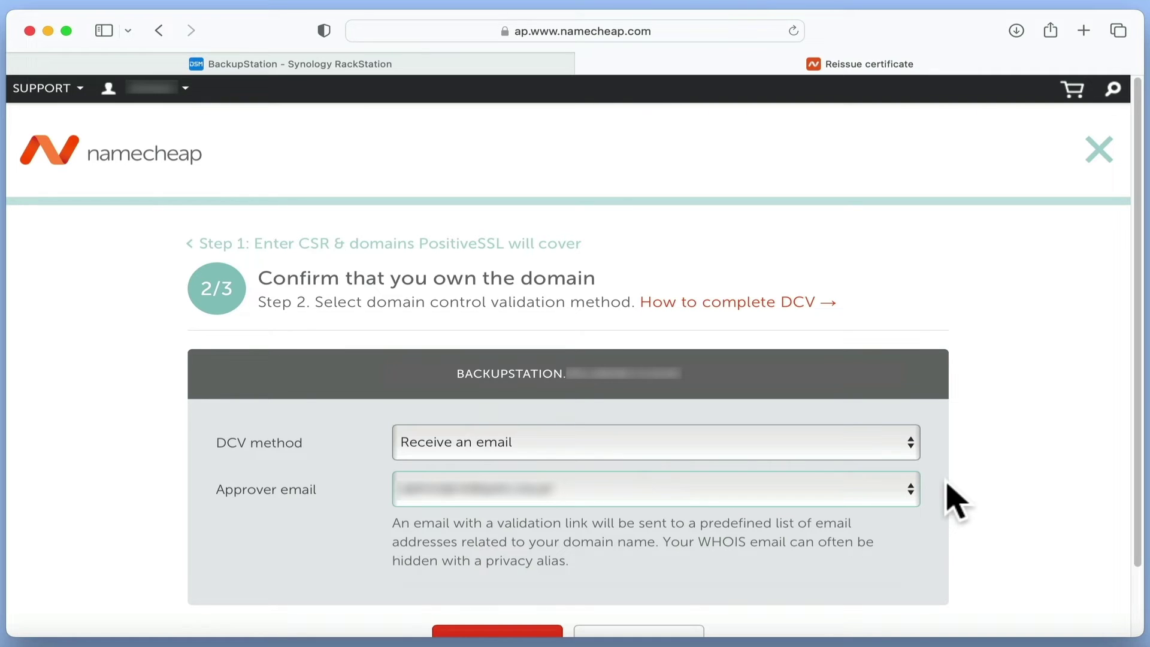
pyautogui.scroll(-3, 952, 497)
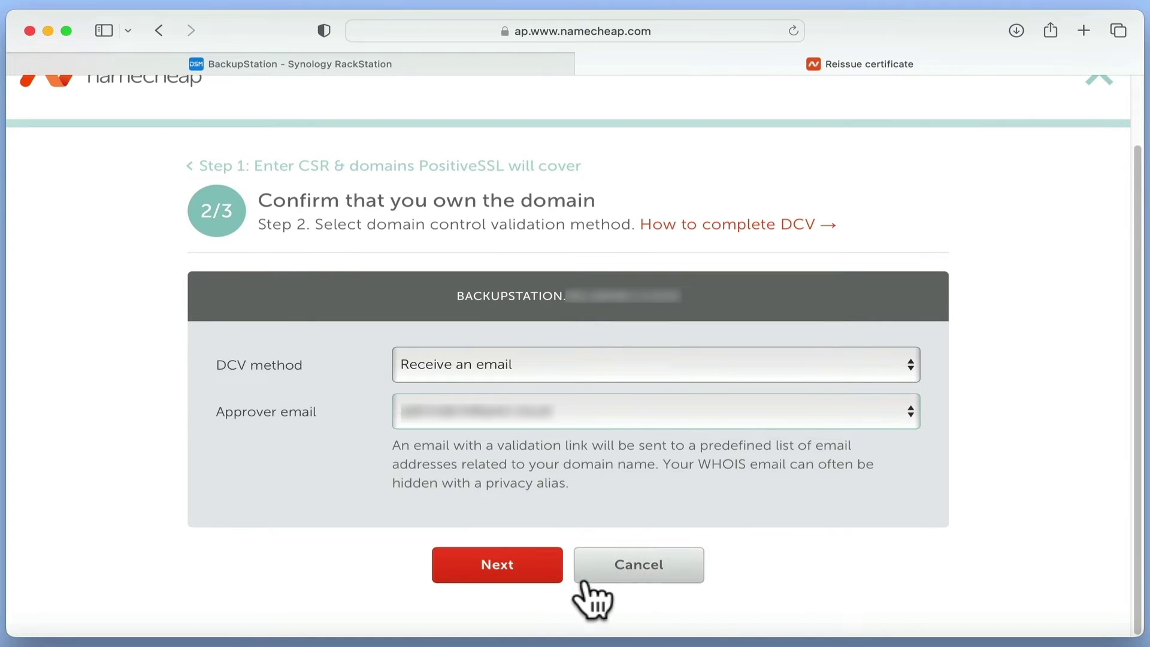
pyautogui.click(542, 578)
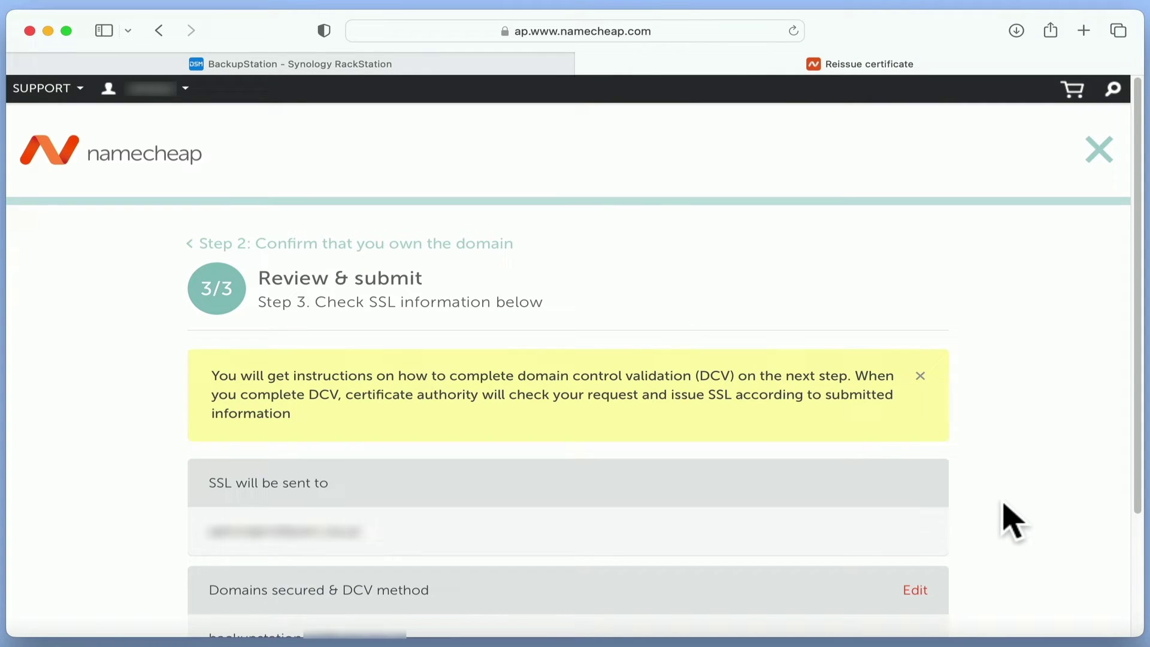
# - Submit the certificate reissue request and check the Pending status on the PositiveSSL page
pyautogui.scroll(-5, 1012, 521)
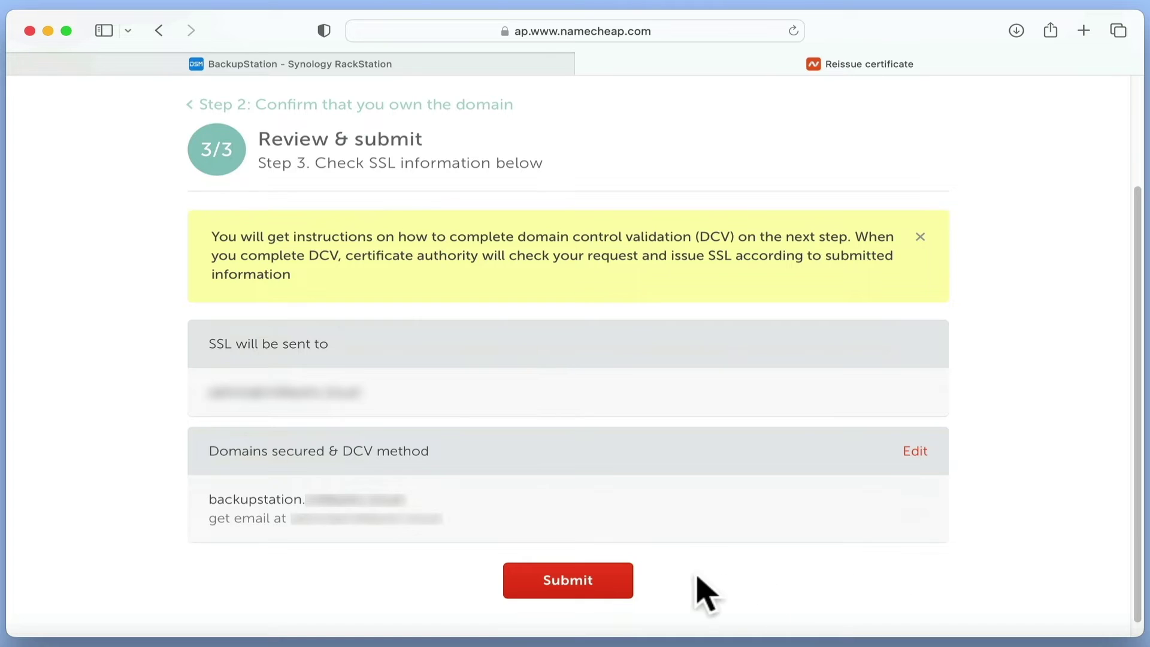
pyautogui.click(608, 578)
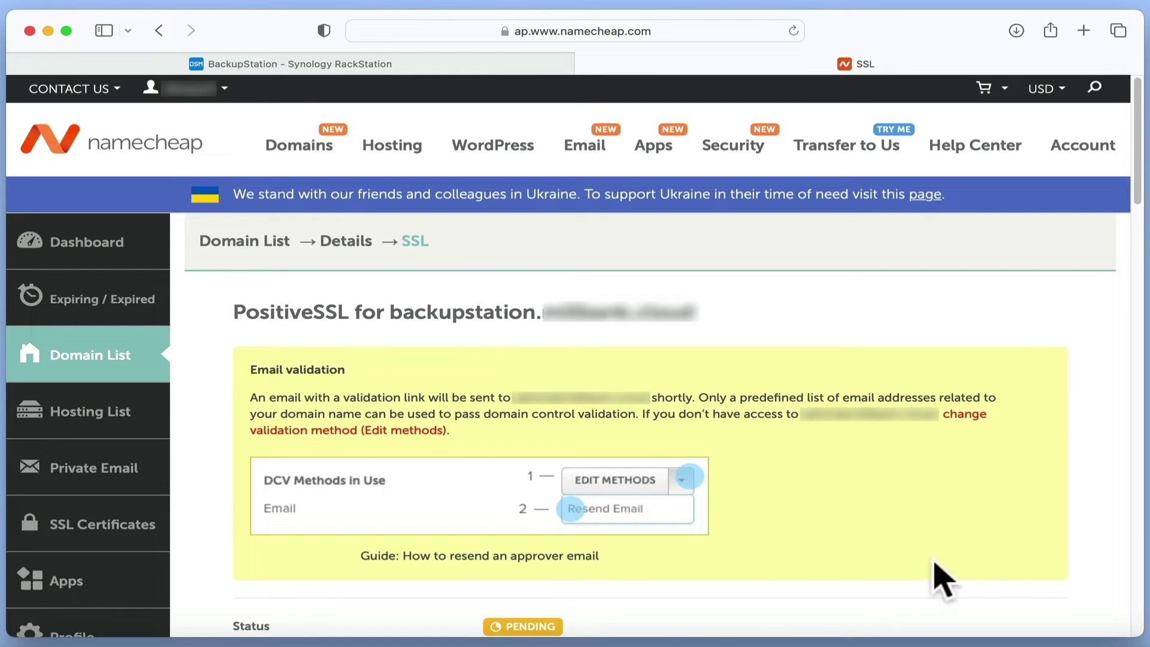
pyautogui.scroll(-2, 1096, 500)
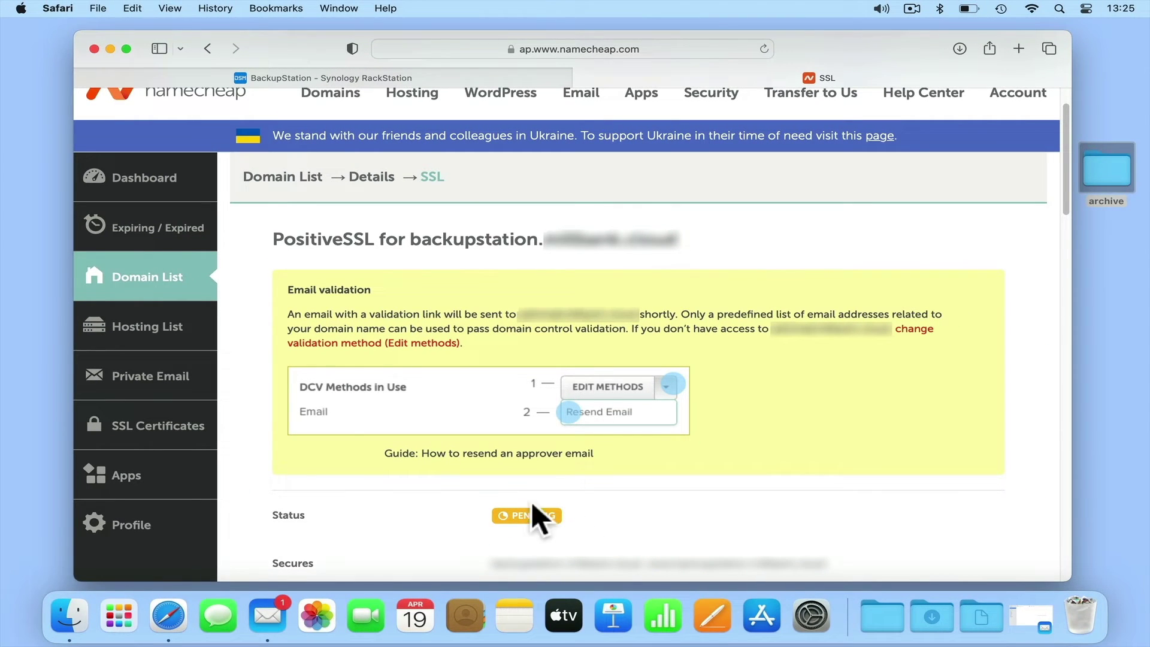
# - Hide Safari and open the Sectigo validation email in Mail
pyautogui.click(108, 49)
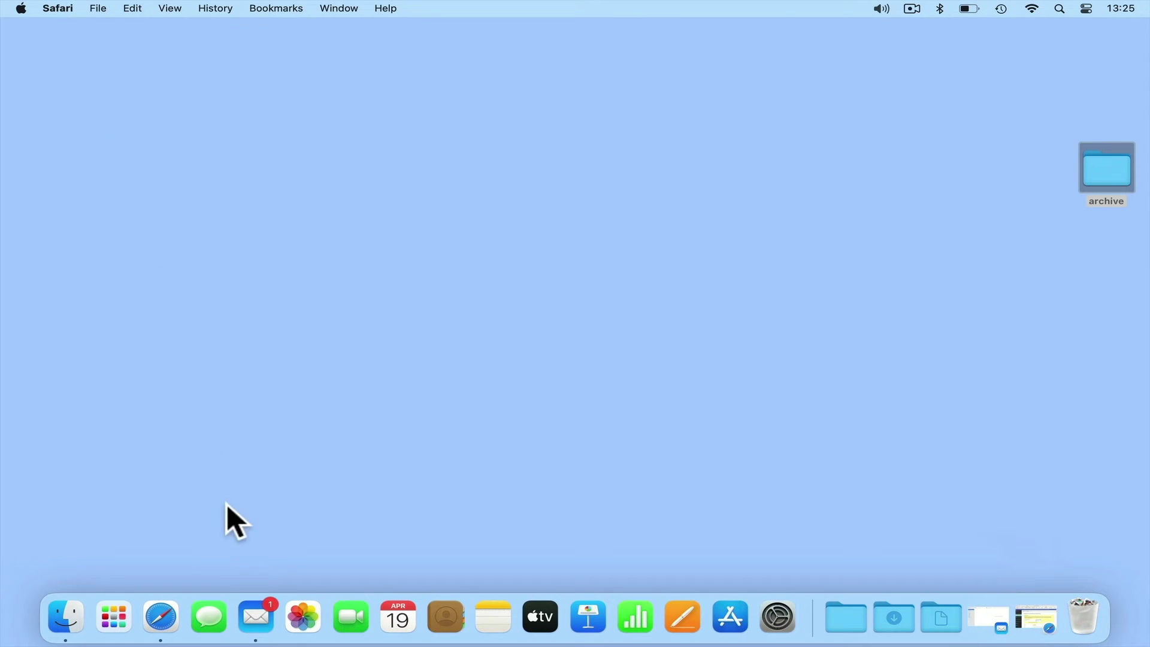
pyautogui.click(260, 626)
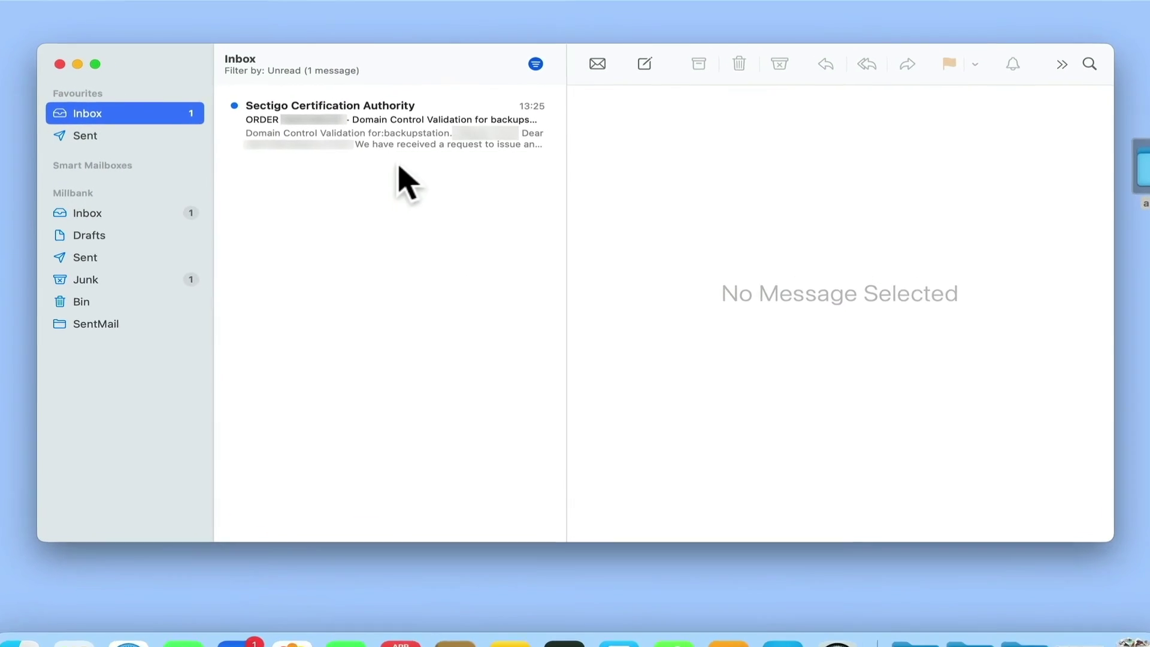
pyautogui.click(392, 117)
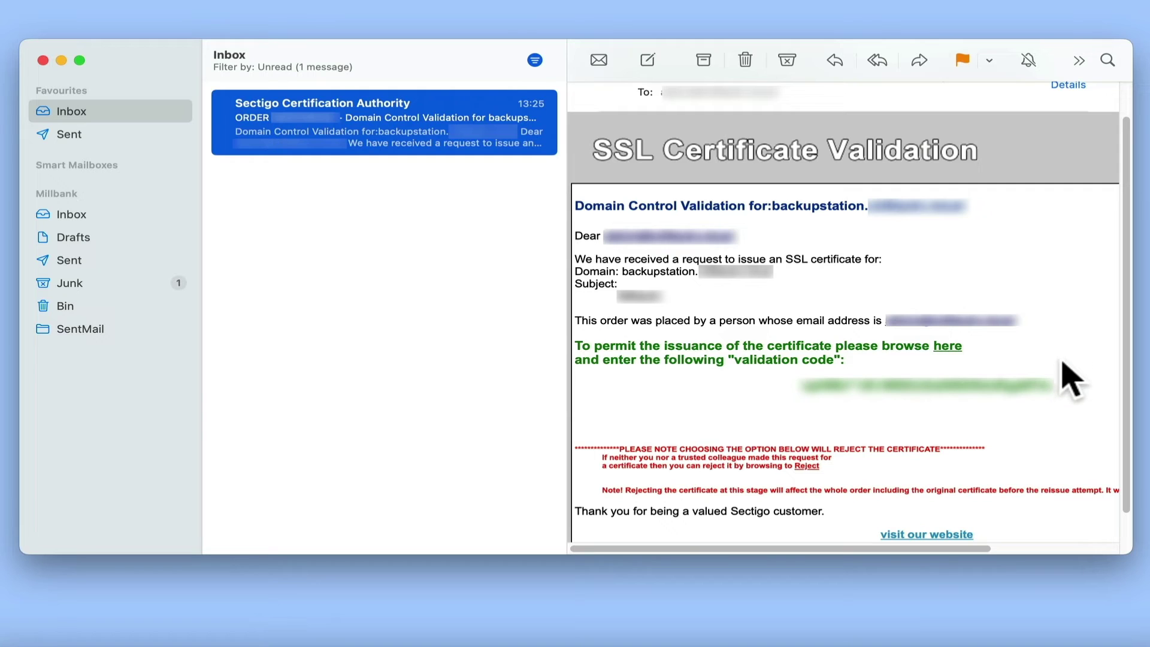
# - Copy the validation code and follow the email's 'here' link to the validation page
pyautogui.moveTo(1055, 386); pyautogui.dragTo(803, 385)
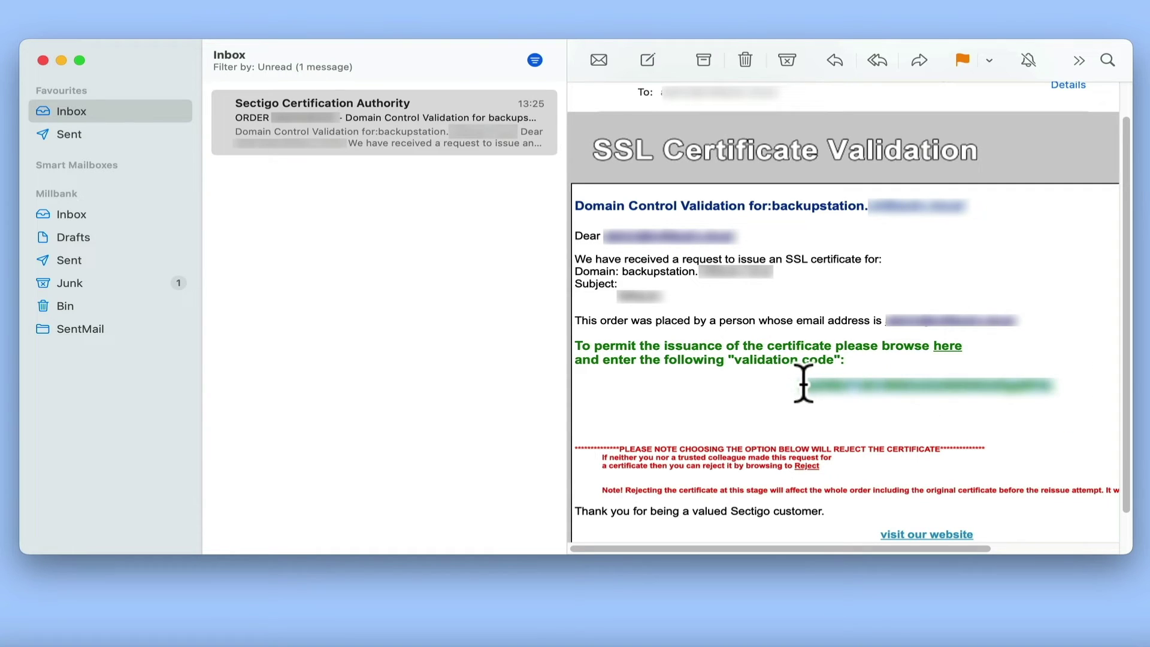
pyautogui.rightClick(834, 386)
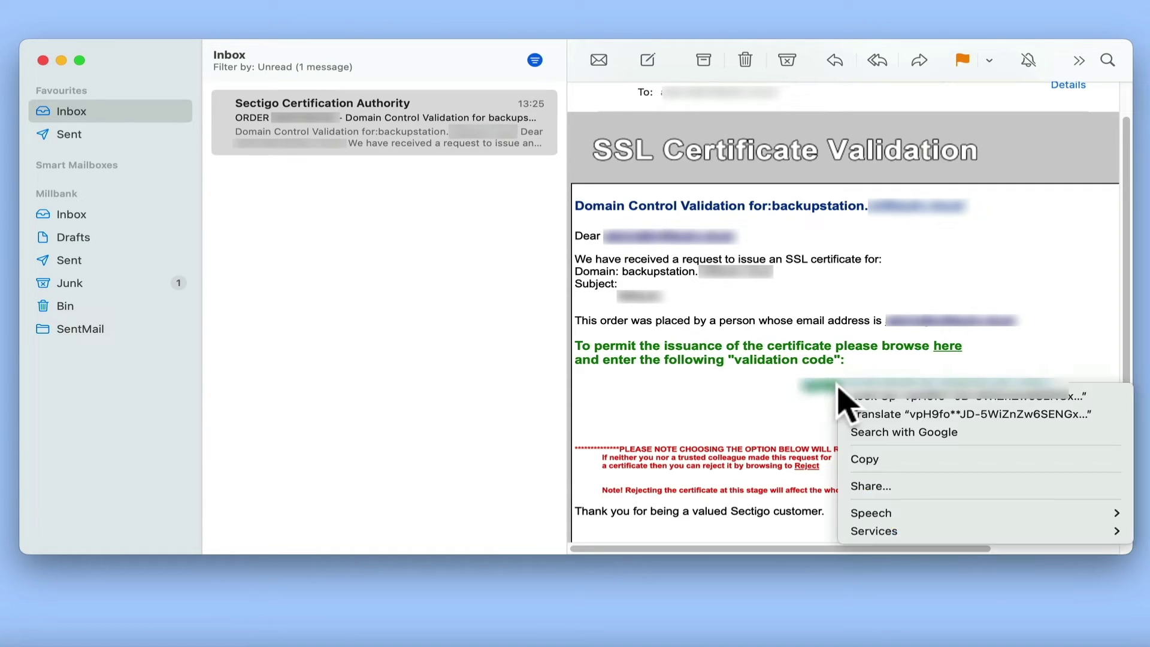
pyautogui.click(886, 460)
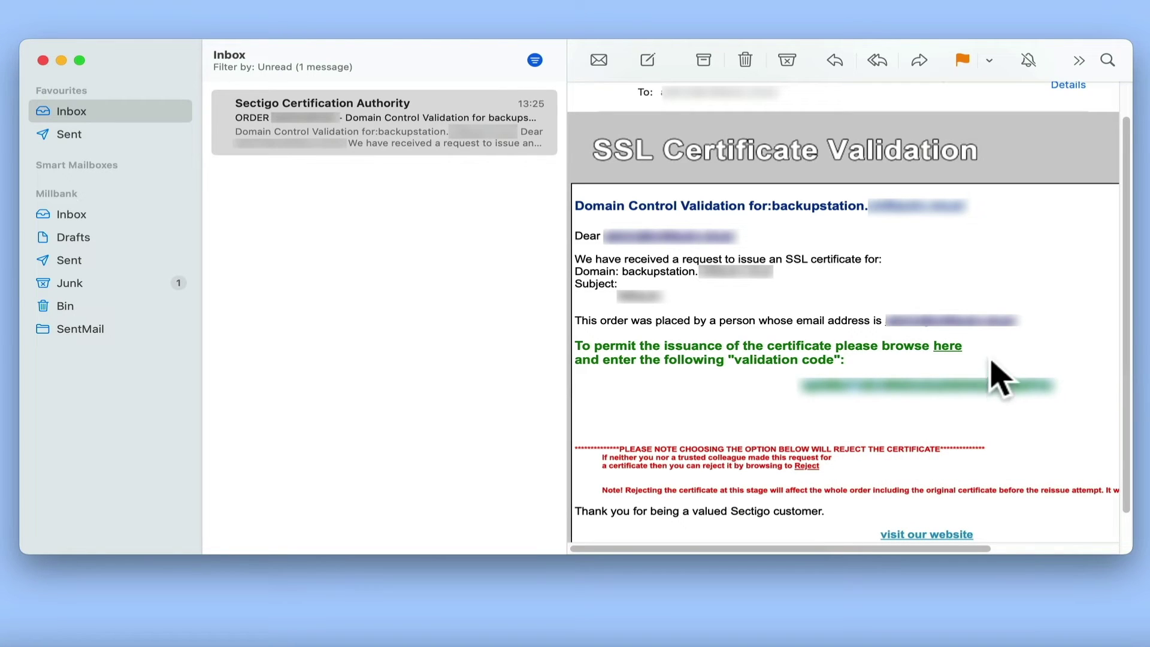
pyautogui.click(952, 347)
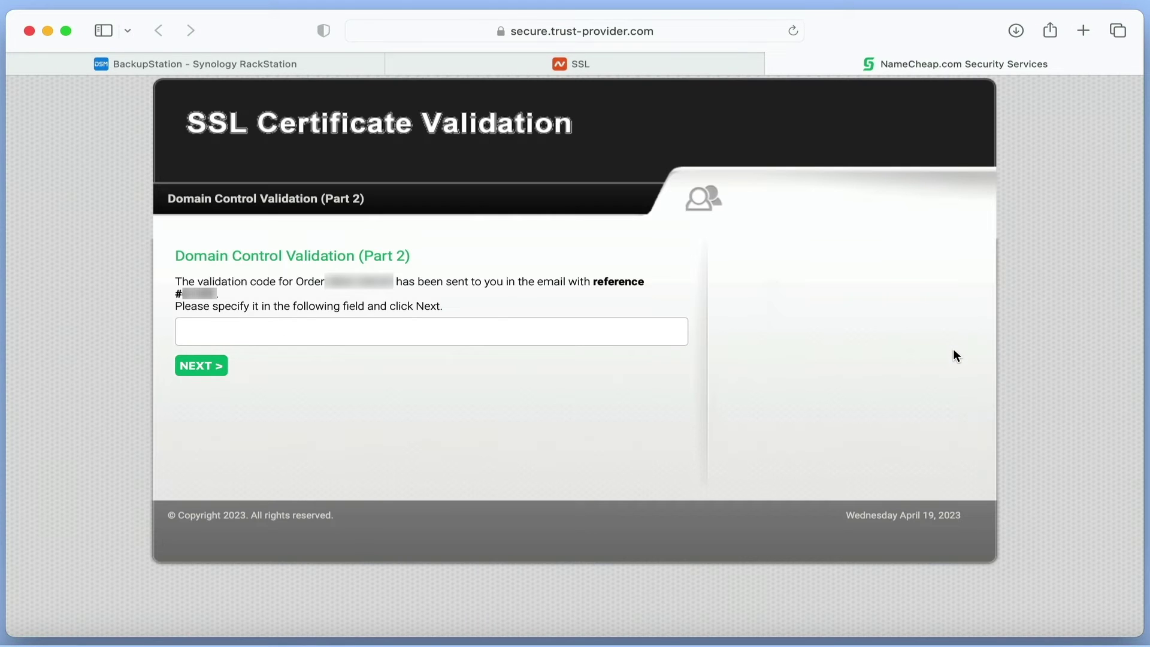
# - Paste the validation code into Sectigo's page, submit it, and close that tab
pyautogui.click(395, 329)
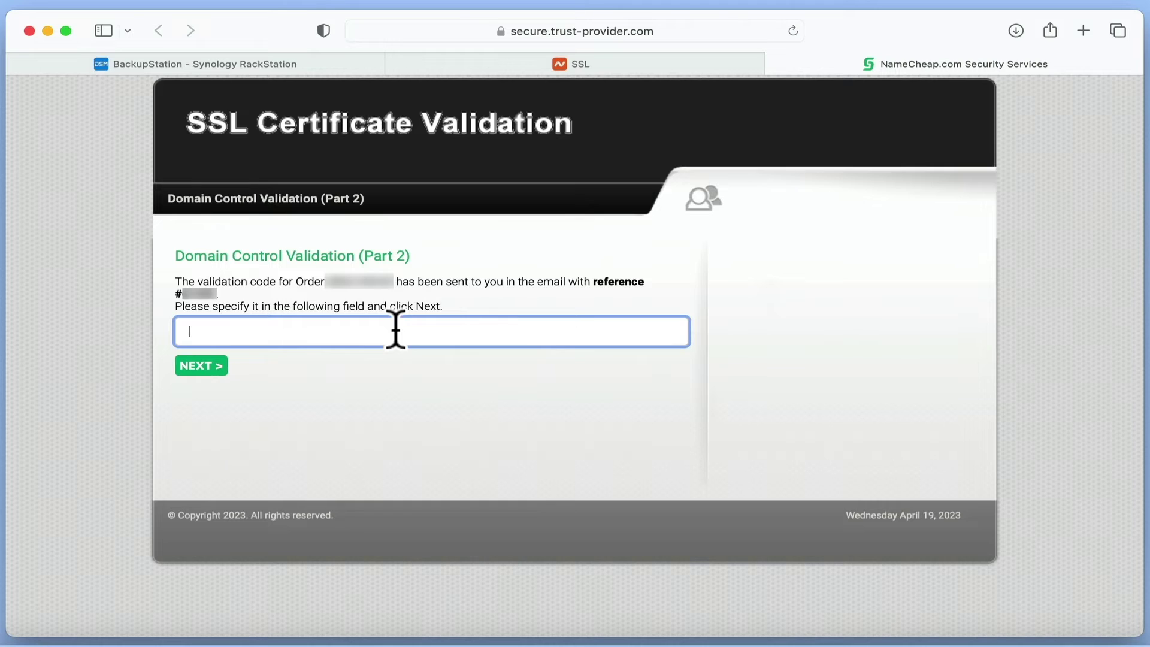
pyautogui.rightClick(395, 329)
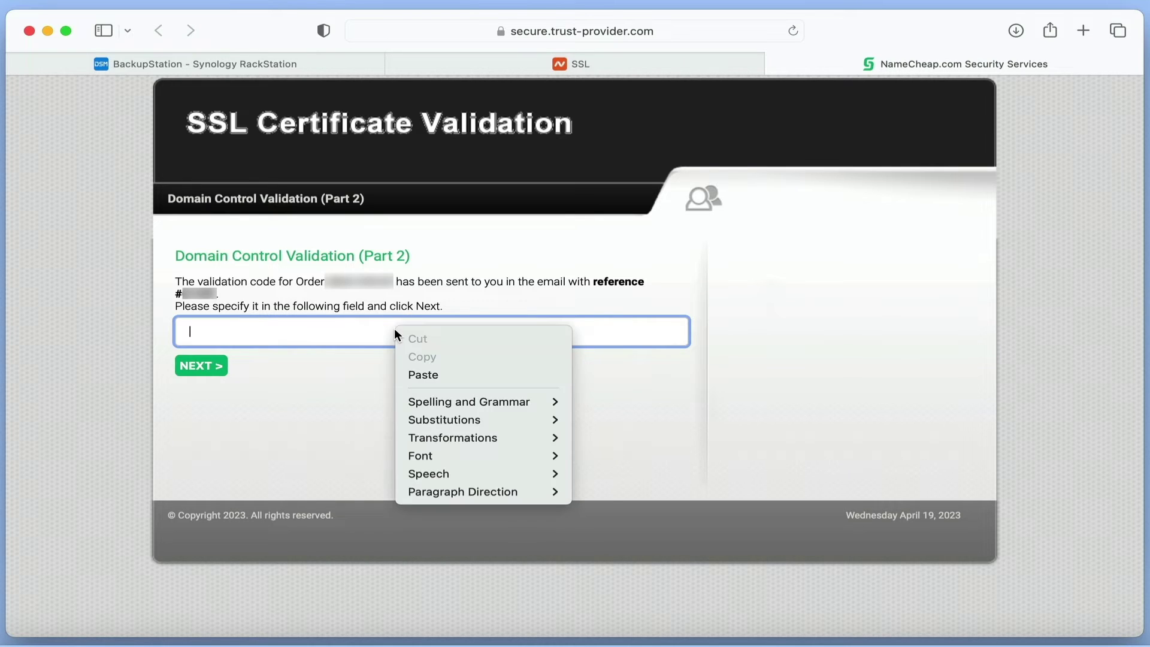
pyautogui.click(430, 375)
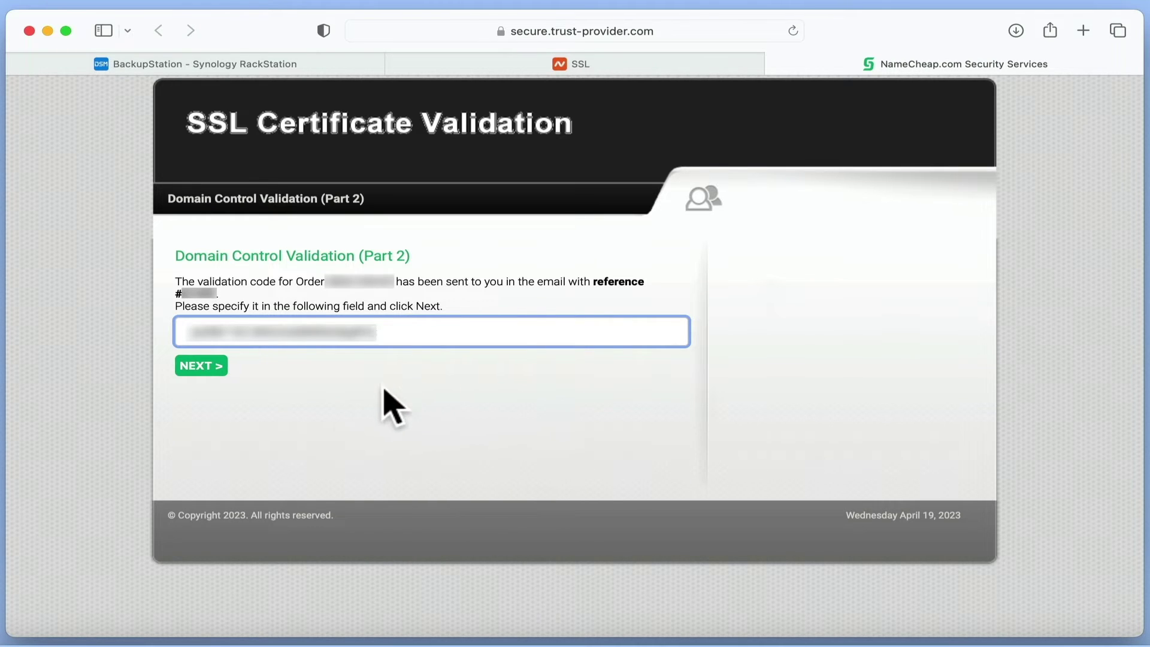
pyautogui.click(210, 370)
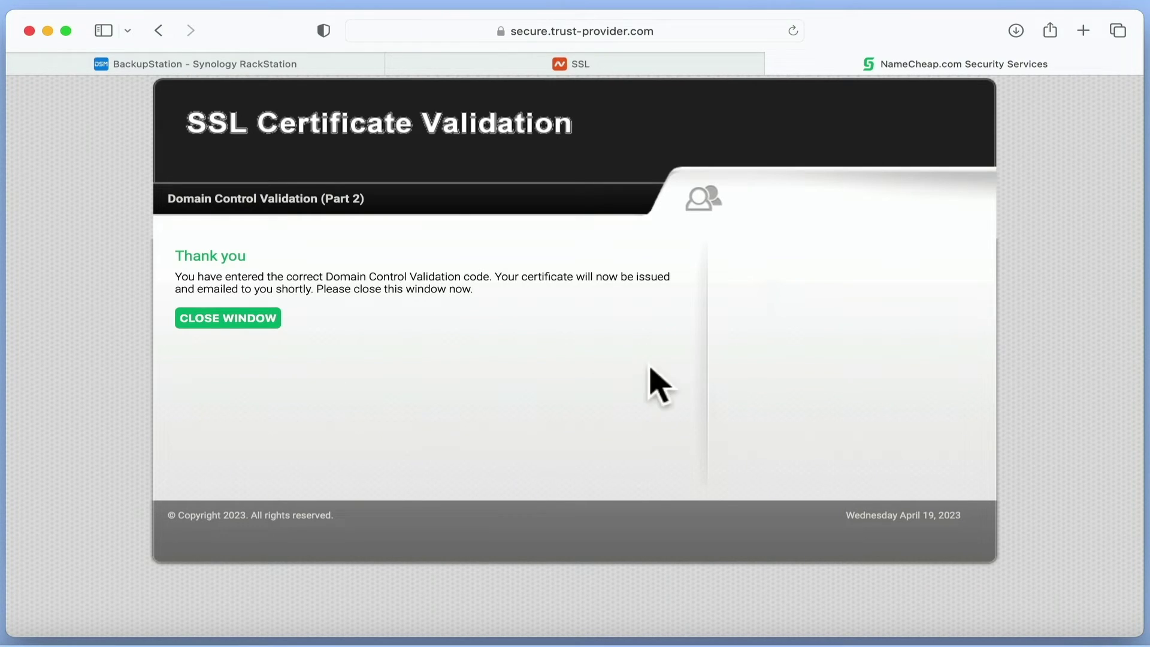
pyautogui.click(774, 63)
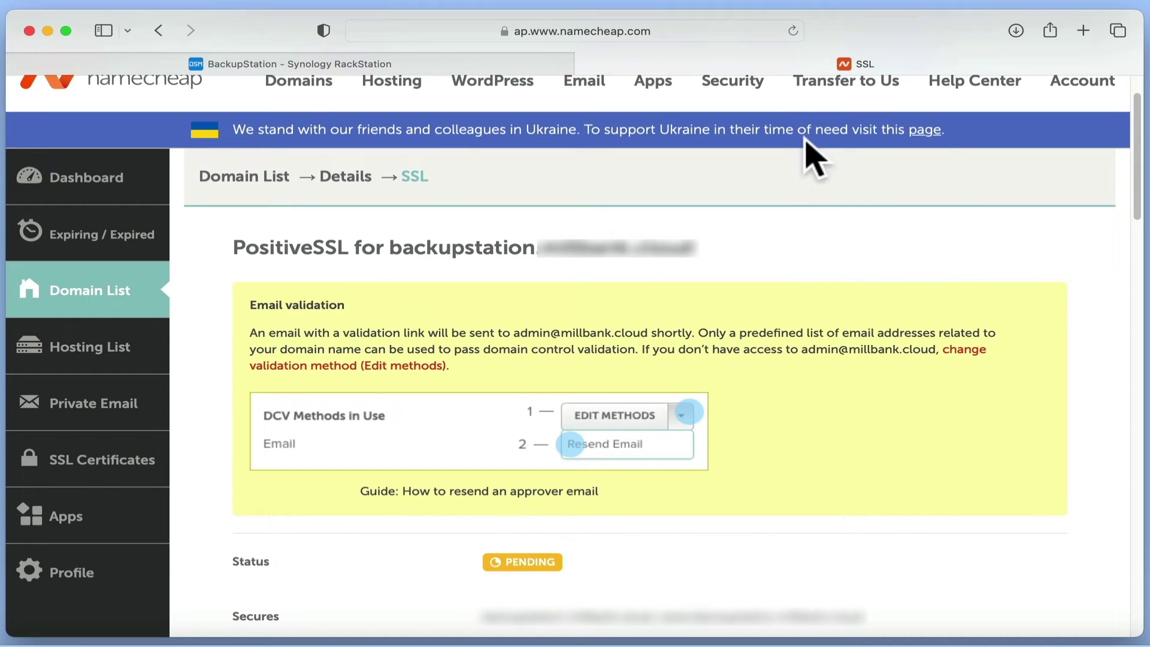
# - Reload the Namecheap SSL page to confirm the PositiveSSL certificate is Active
pyautogui.click(793, 32)
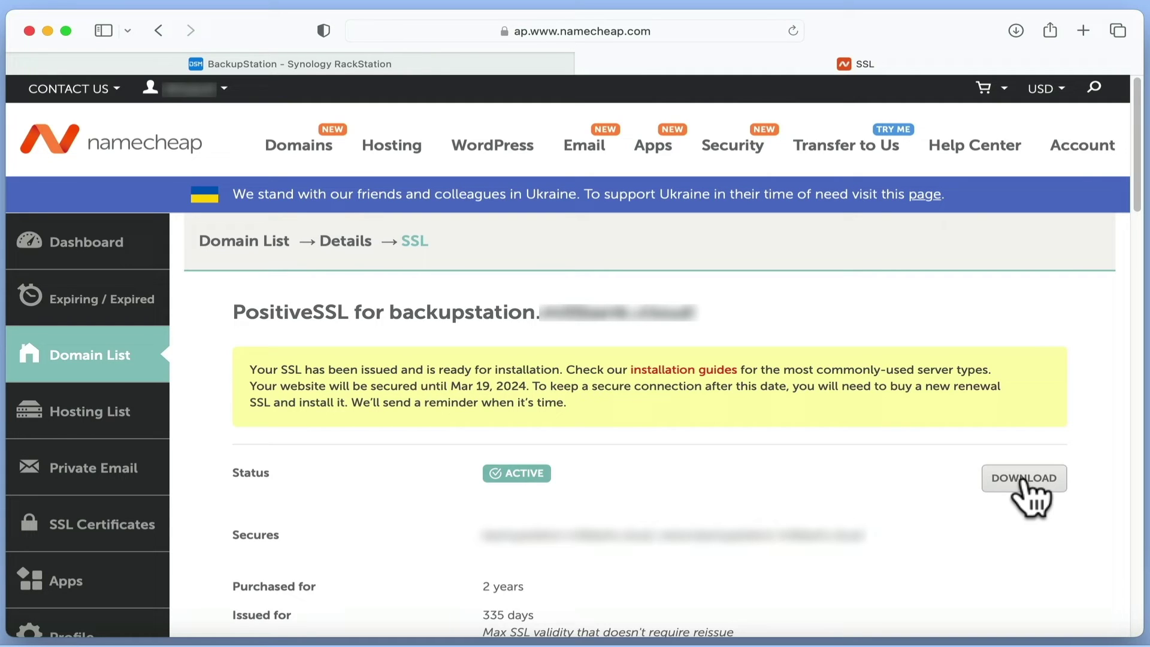
# - Download the issued certificate ZIP to the desktop and extract it into the backupstation folder
pyautogui.click(1023, 478)
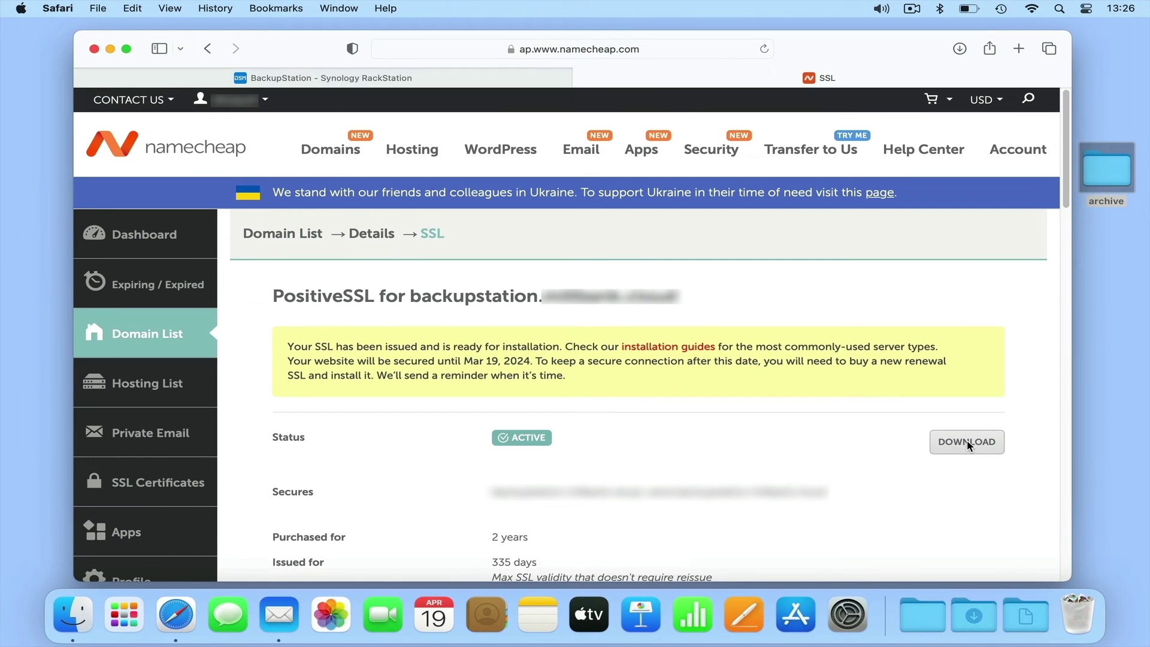
pyautogui.click(974, 620)
pyautogui.moveTo(975, 574); pyautogui.dragTo(1101, 272)
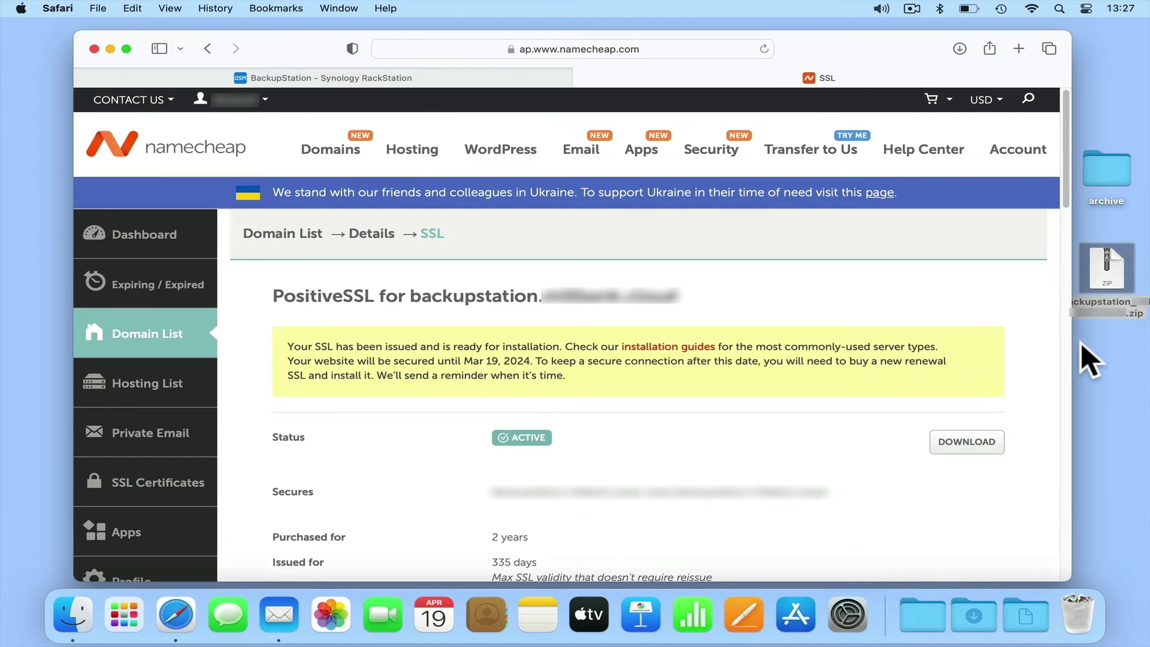
pyautogui.click(1105, 275)
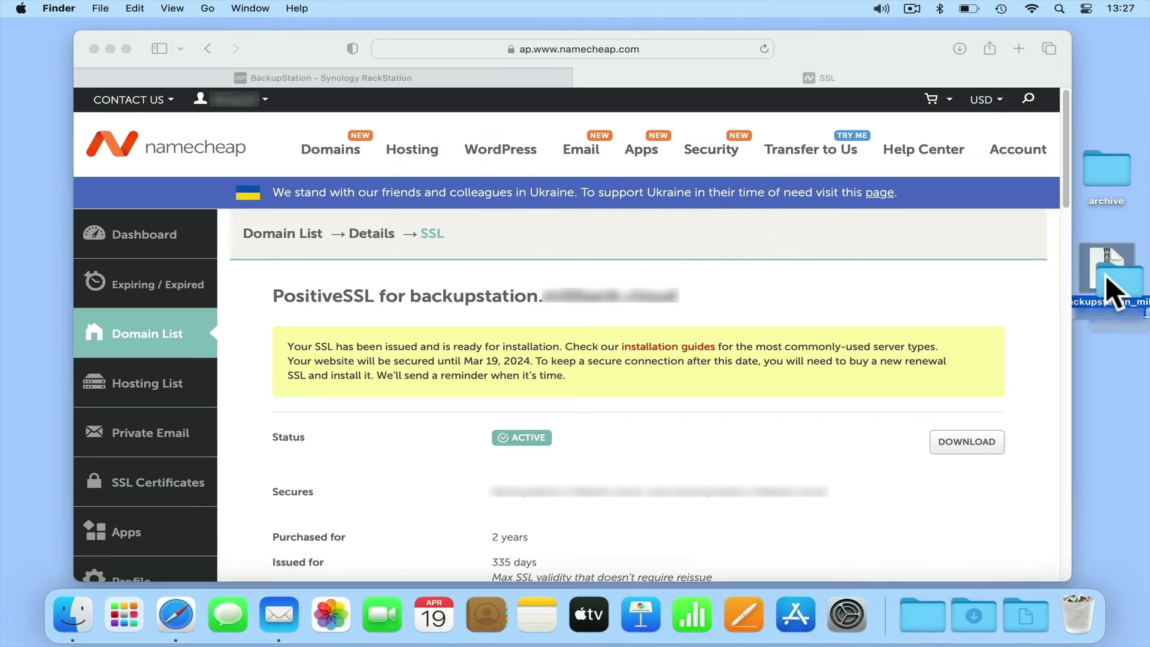
pyautogui.moveTo(1120, 288); pyautogui.dragTo(1115, 368)
pyautogui.click(1107, 436)
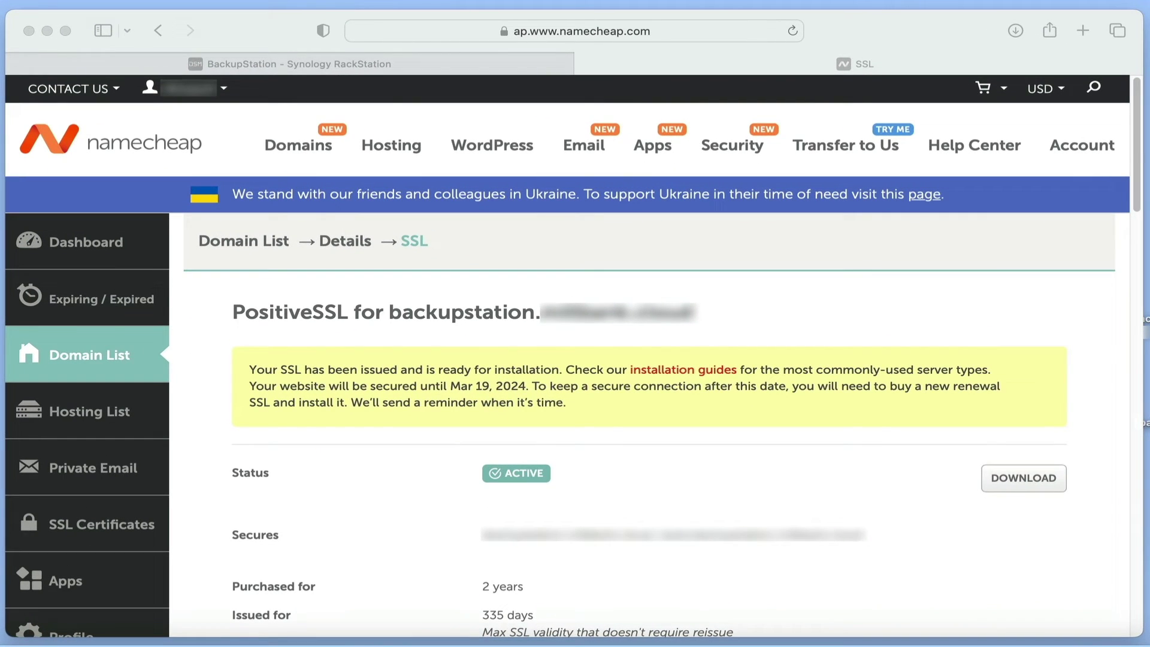
# - In DSM's Certificate settings, add a new certificate using the Import certificate option
pyautogui.click(468, 63)
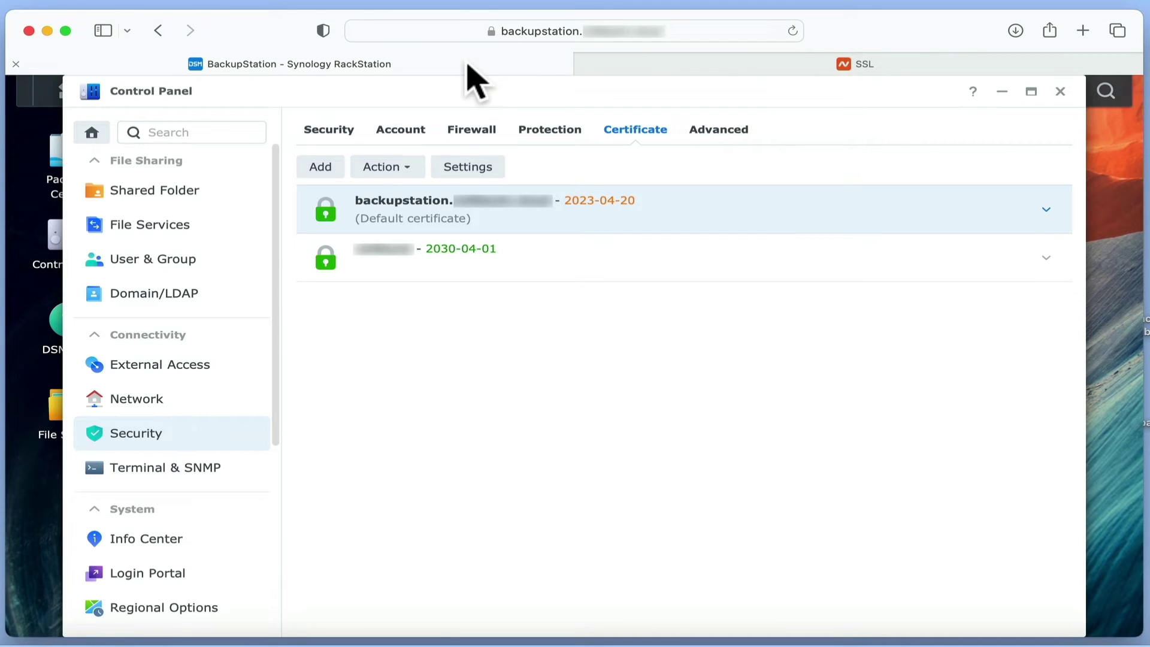
pyautogui.click(321, 168)
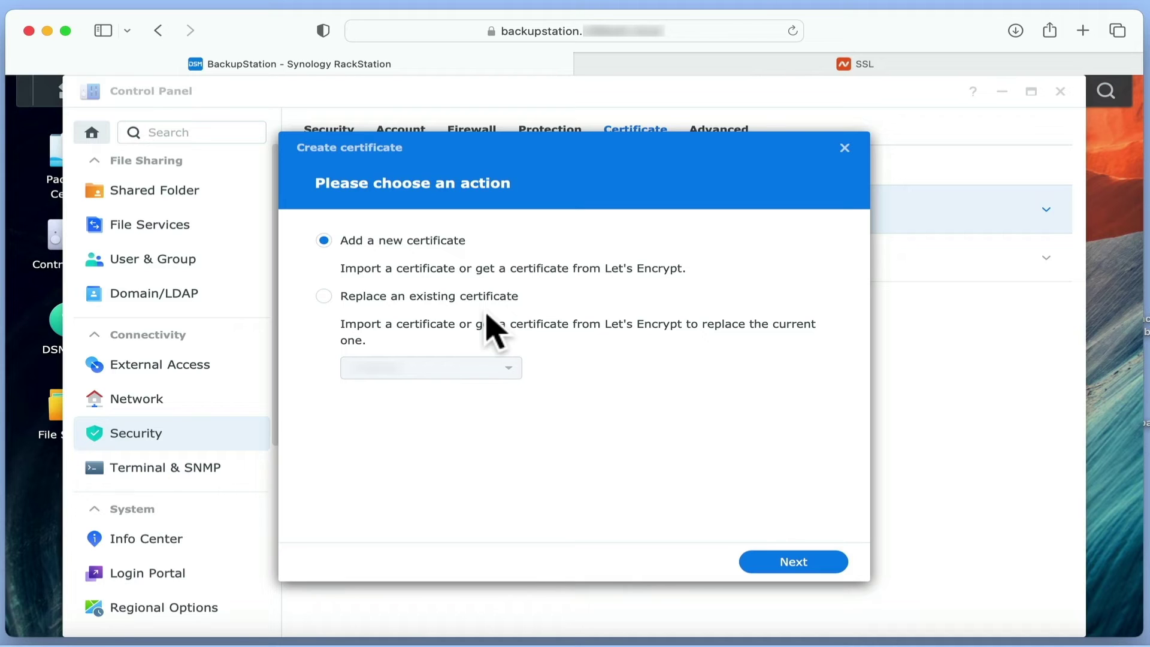
pyautogui.click(806, 563)
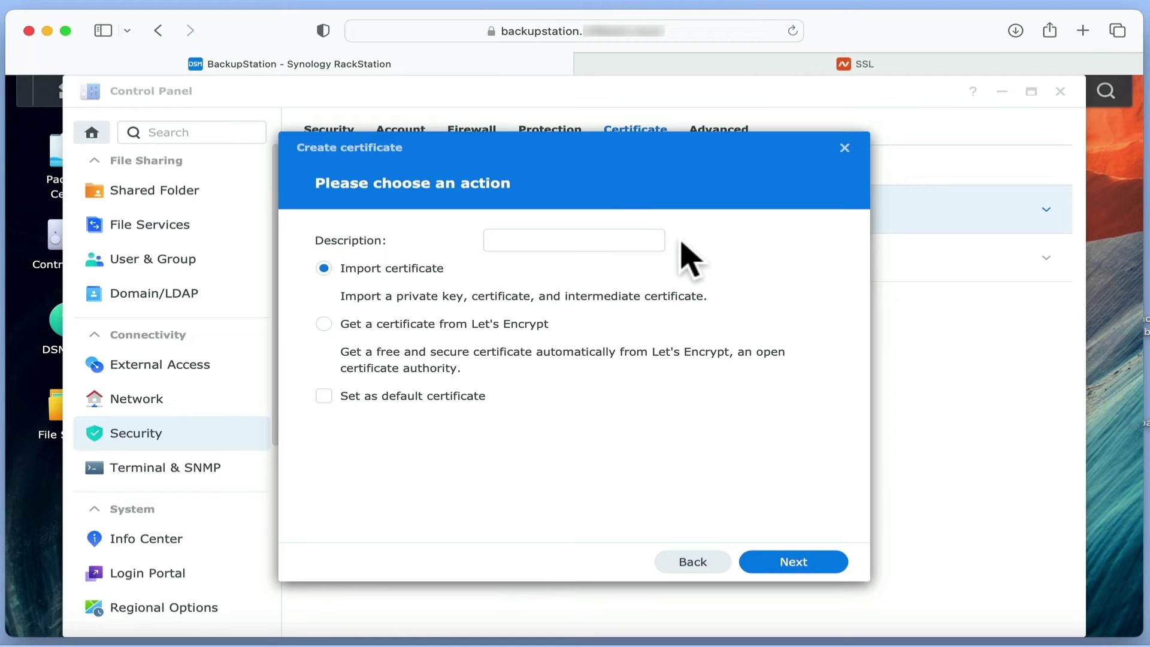
pyautogui.click(794, 566)
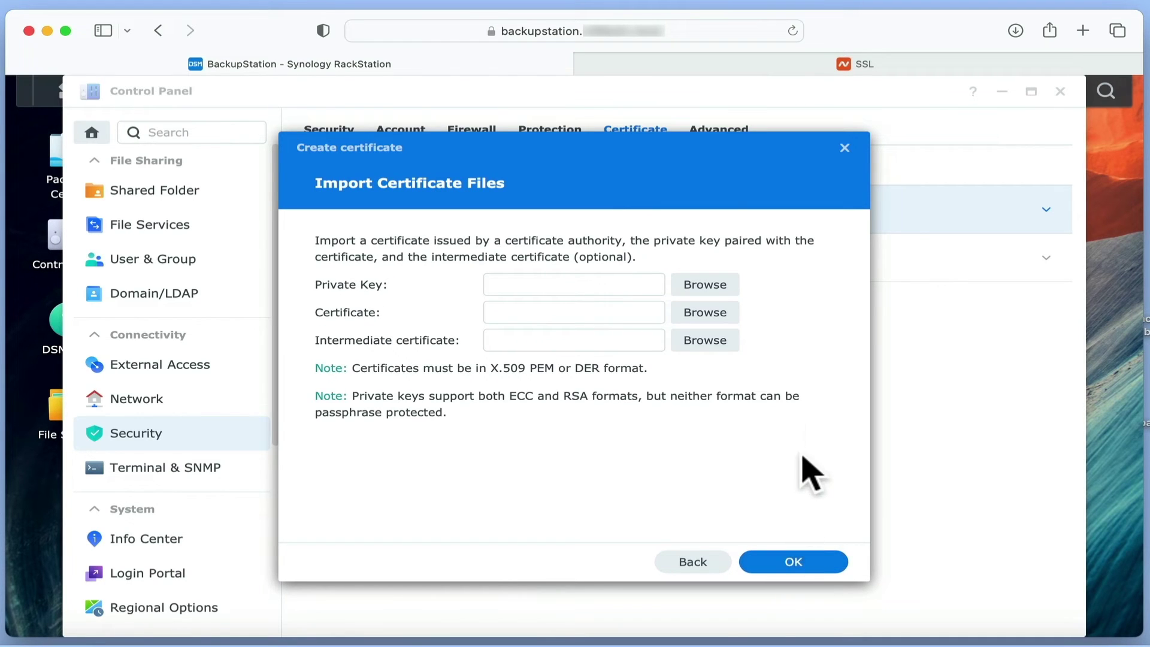
# - Upload server.key from the archive folder as the private key
pyautogui.click(716, 293)
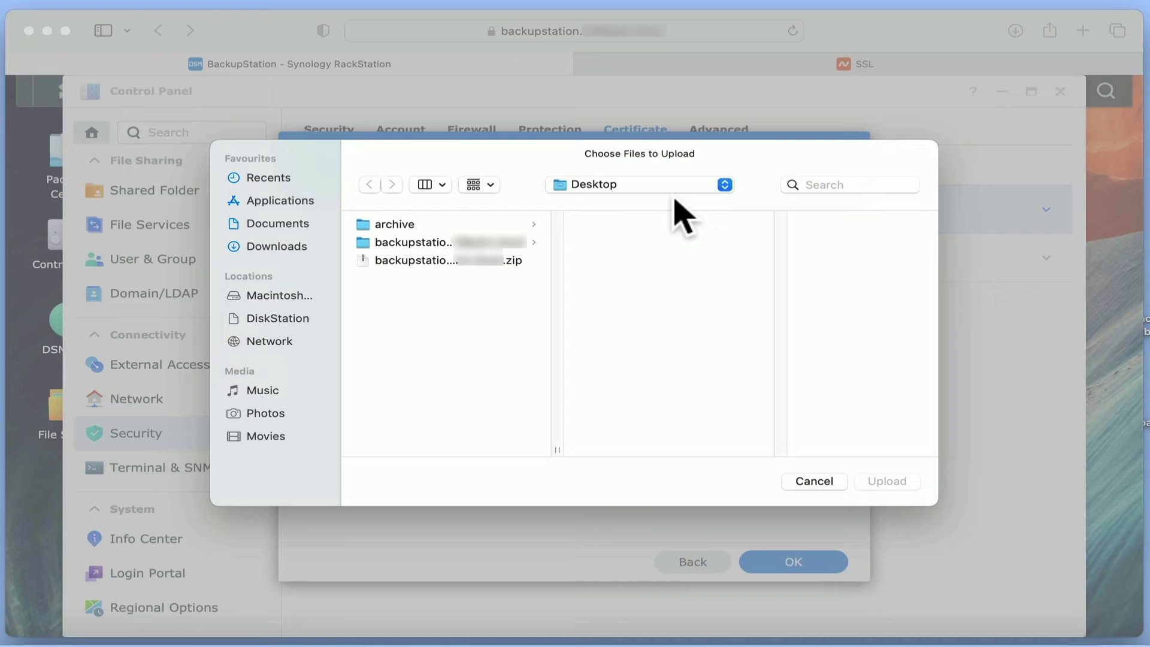
pyautogui.click(404, 223)
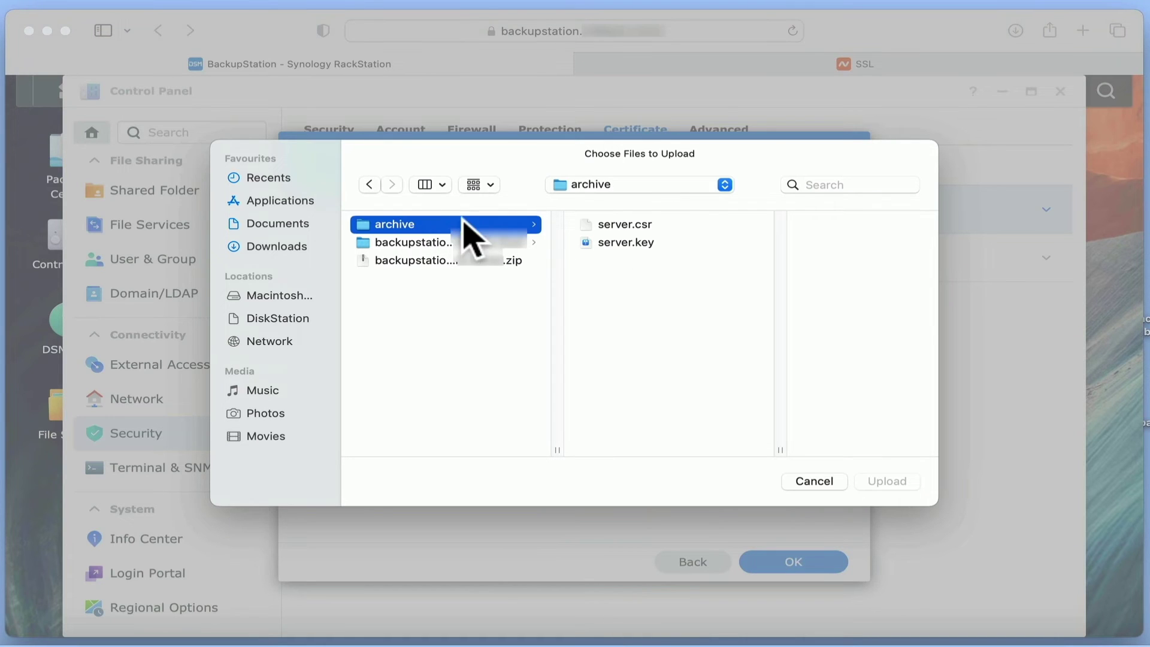
pyautogui.click(644, 246)
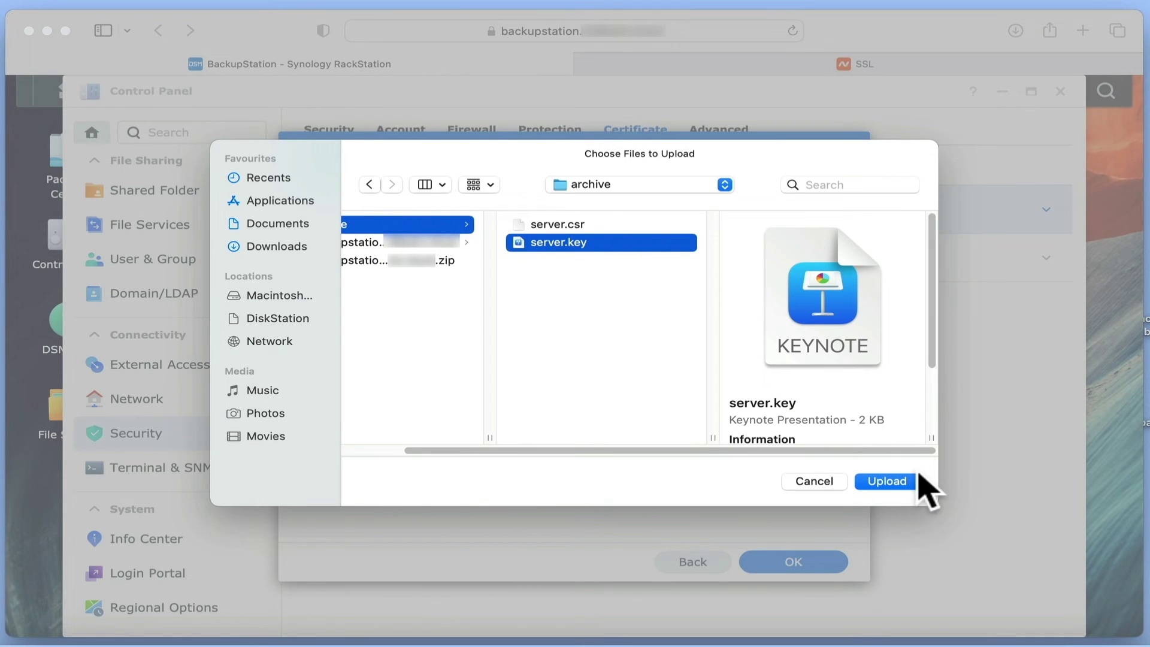
pyautogui.click(893, 480)
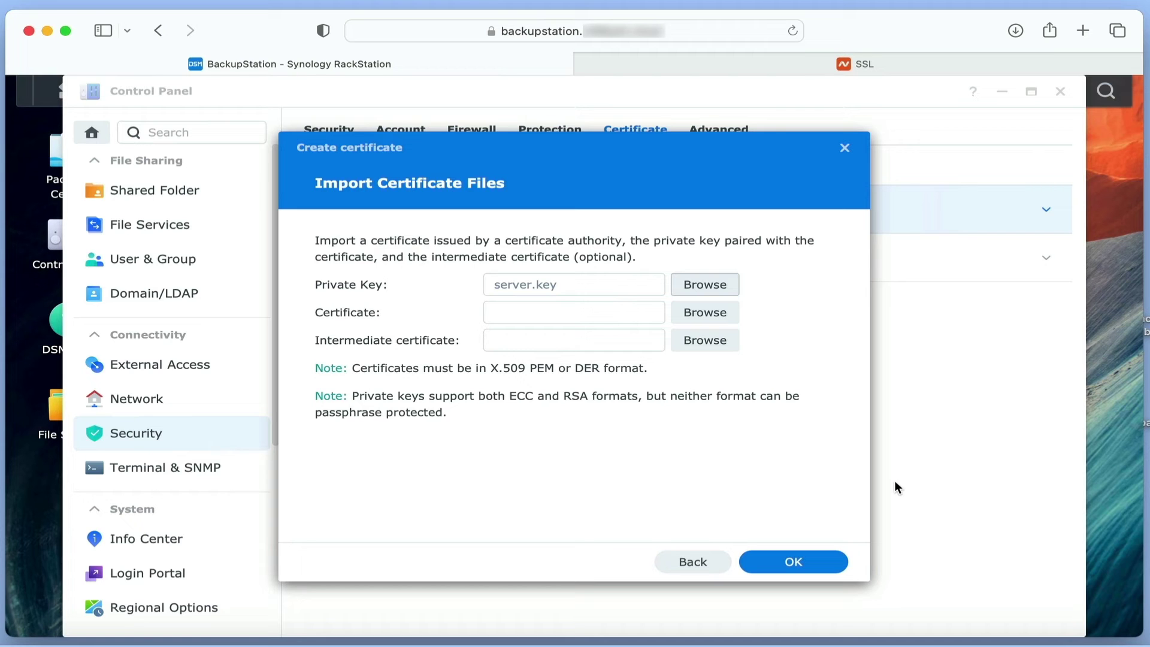
# - Upload the .crt file from Desktop > backupstation as the certificate
pyautogui.click(697, 319)
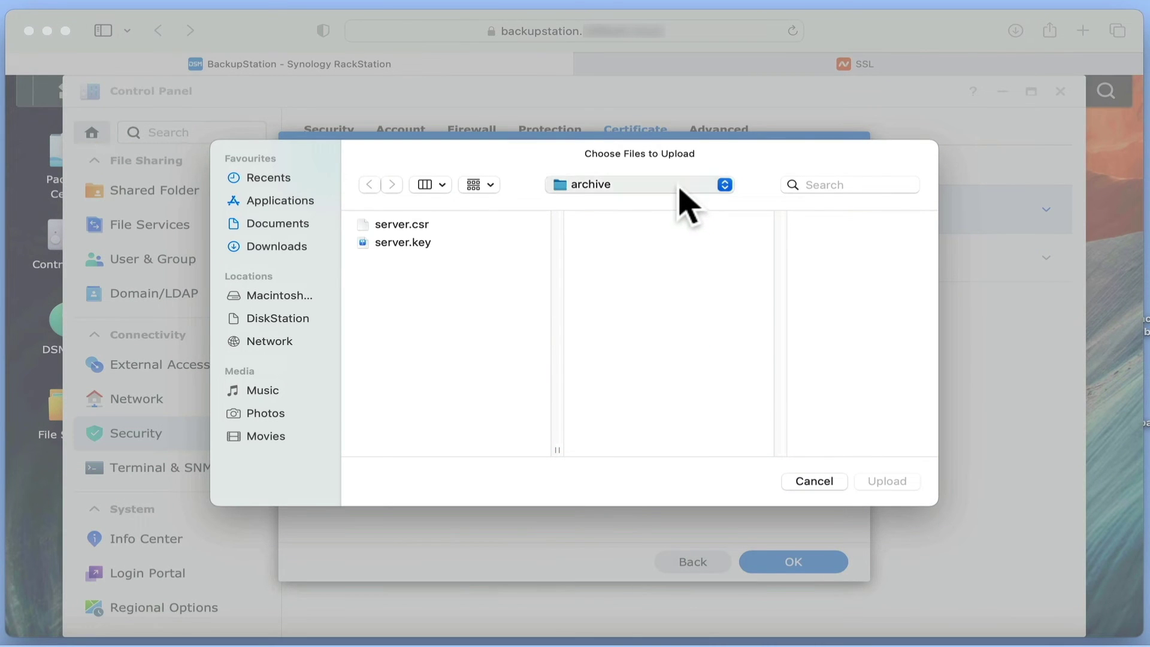
pyautogui.click(689, 189)
pyautogui.click(673, 206)
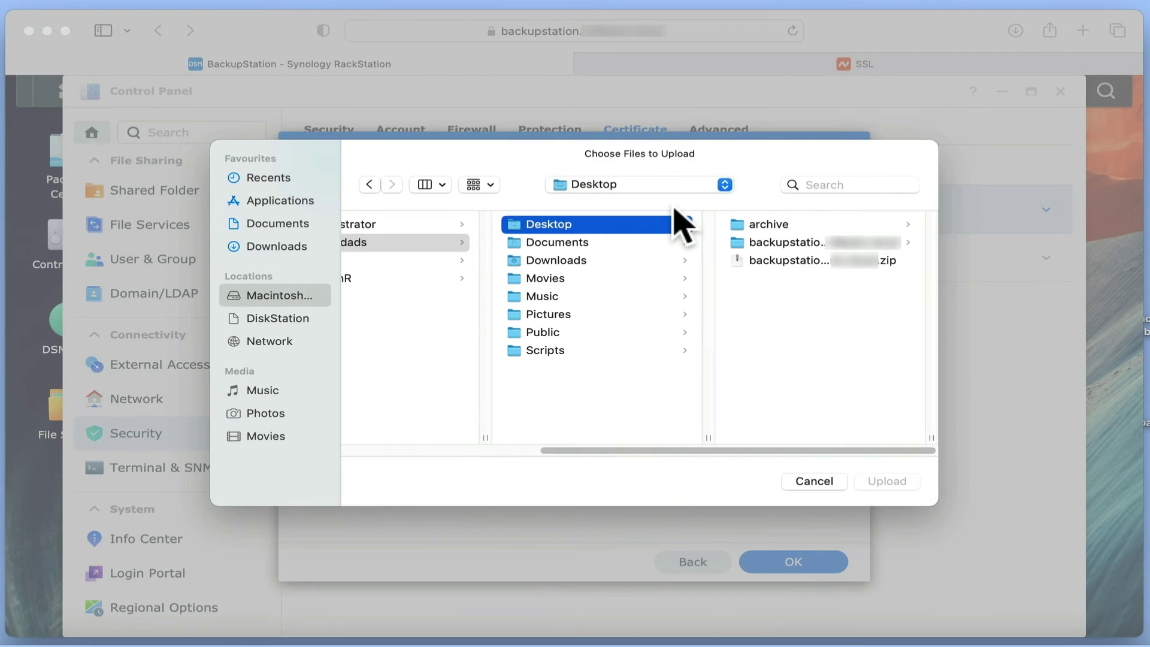
pyautogui.click(774, 243)
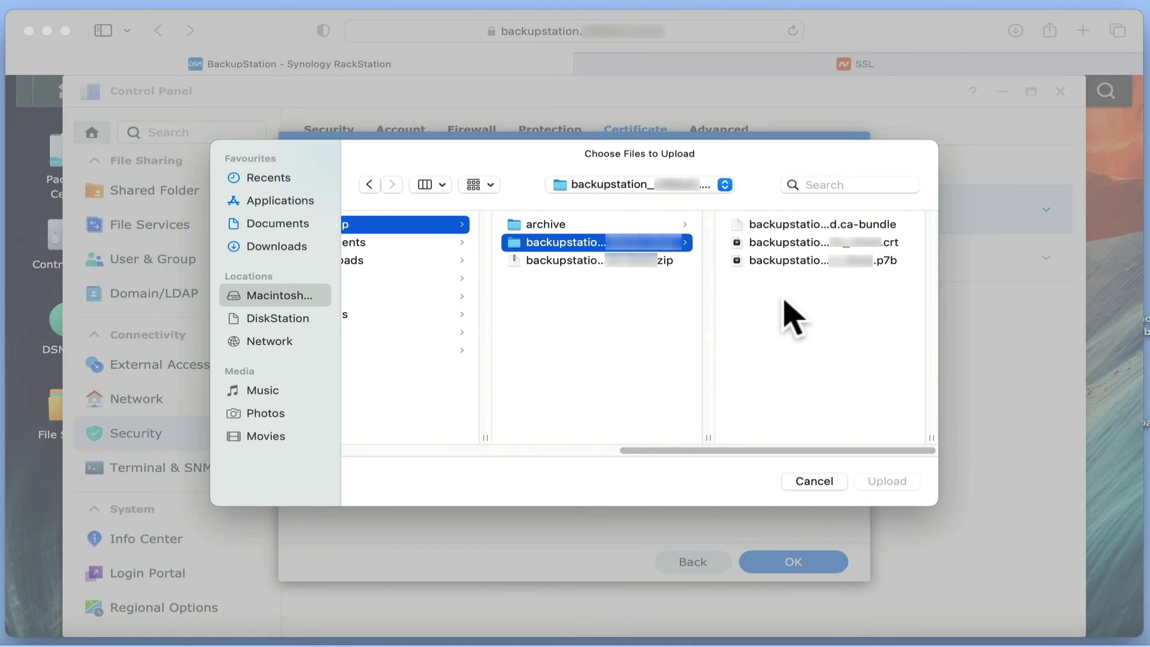
pyautogui.click(793, 244)
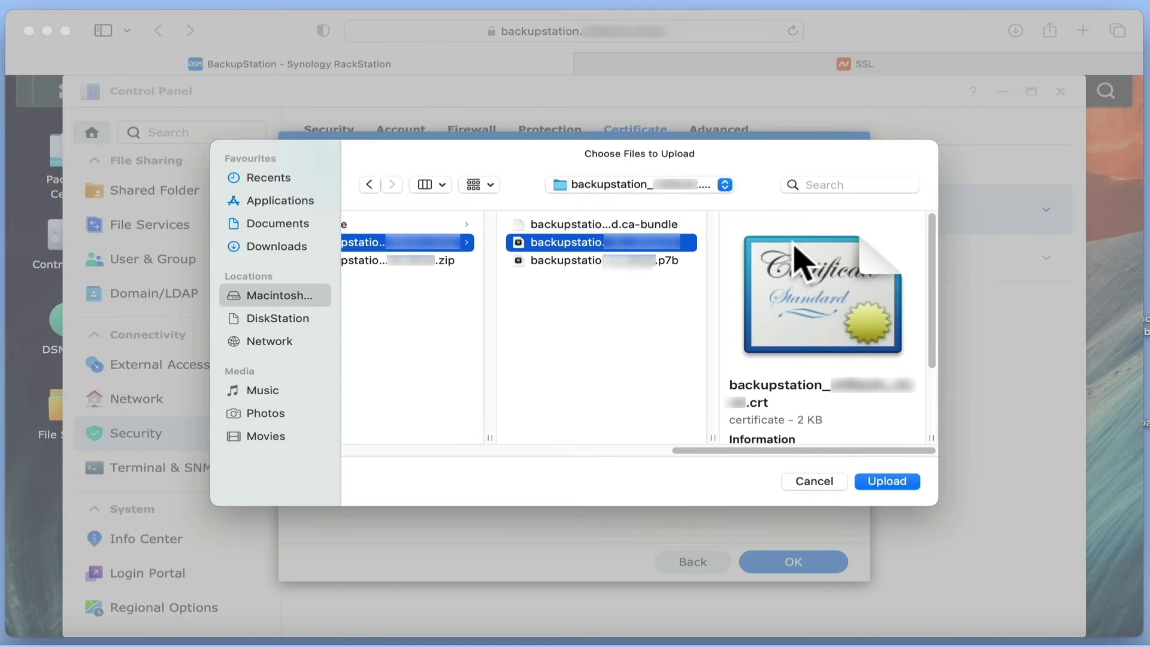
pyautogui.click(880, 481)
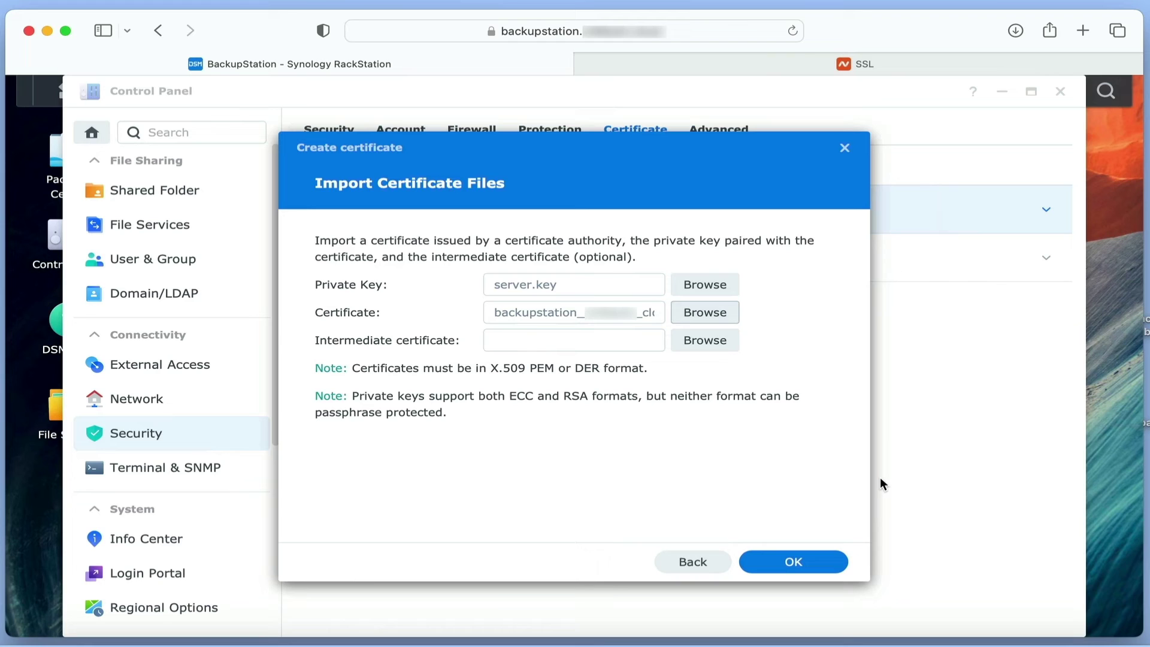
# - Import the files and set the new 2024-03-19 certificate as the default
pyautogui.click(804, 563)
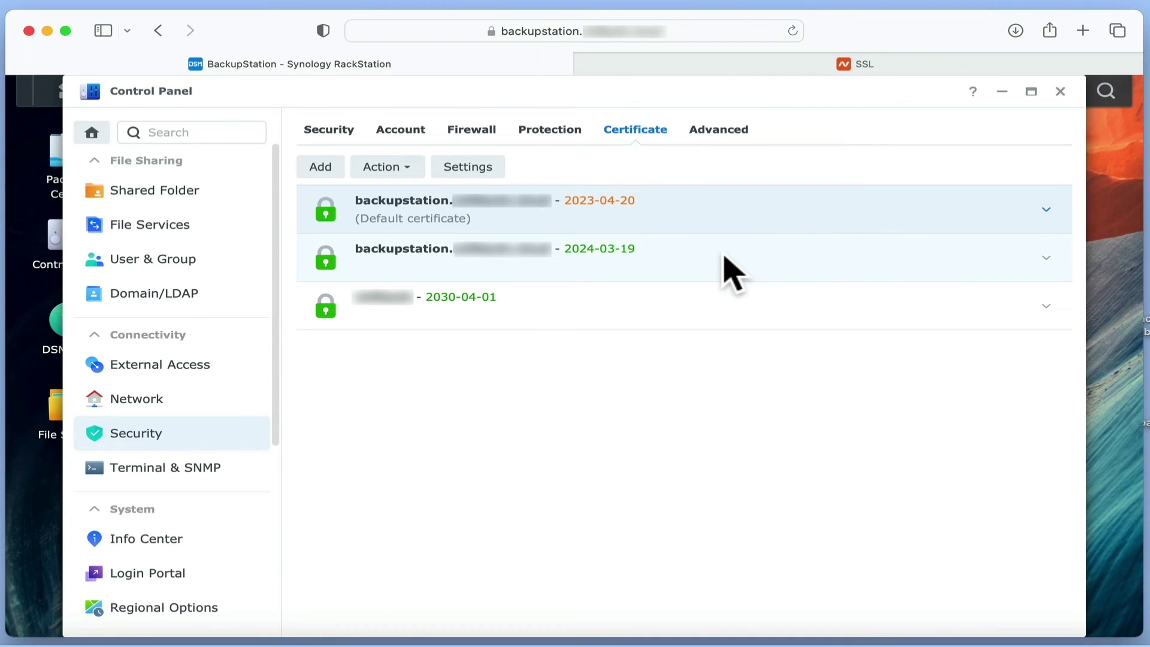
pyautogui.click(732, 274)
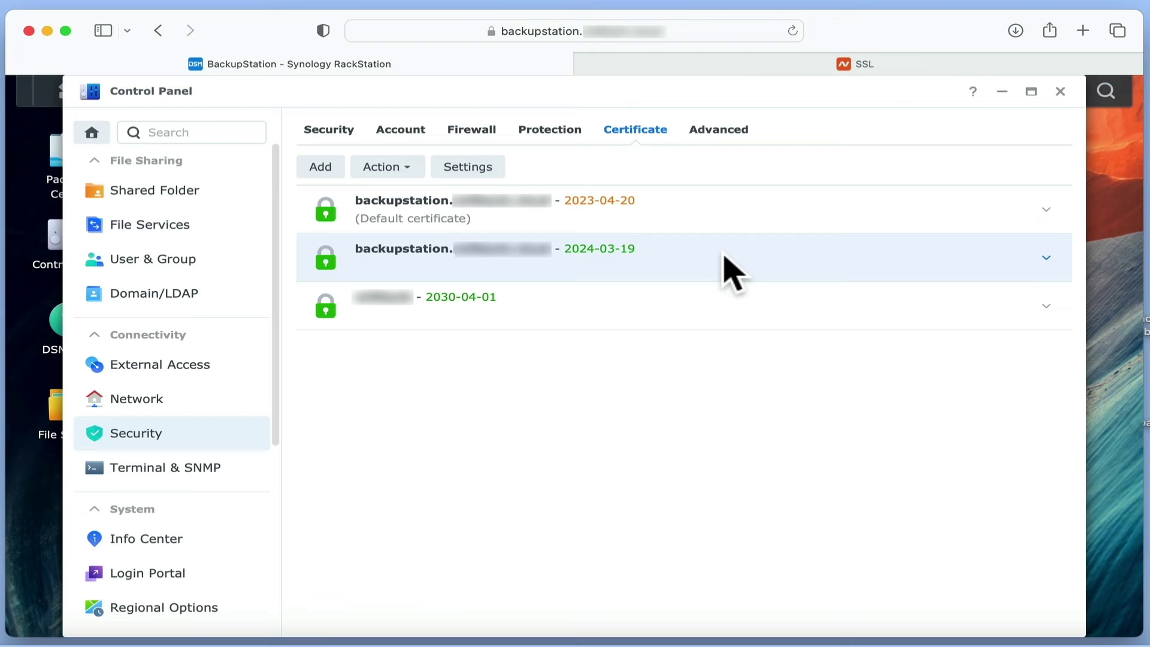
pyautogui.click(410, 169)
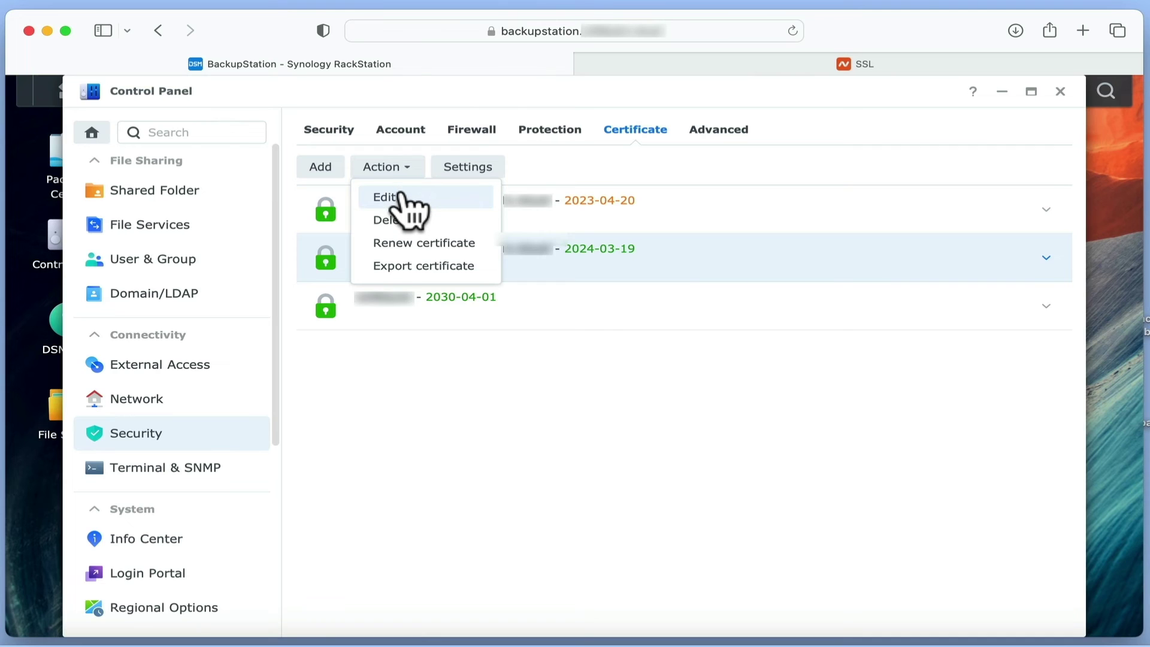
pyautogui.click(402, 202)
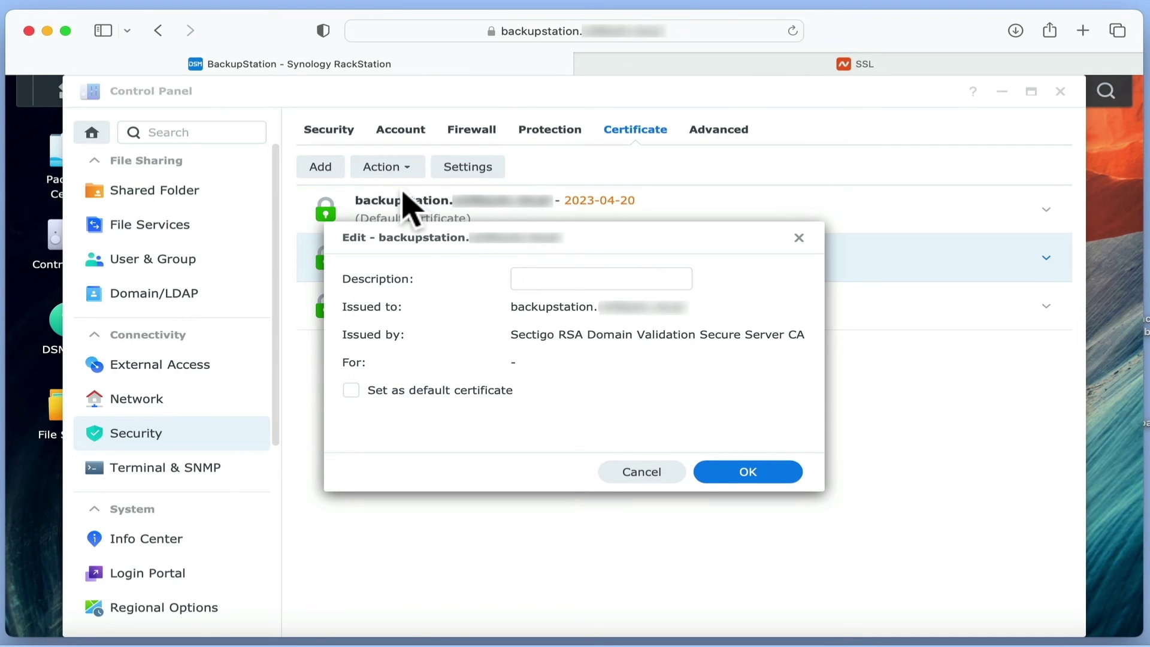
pyautogui.click(463, 393)
pyautogui.click(737, 479)
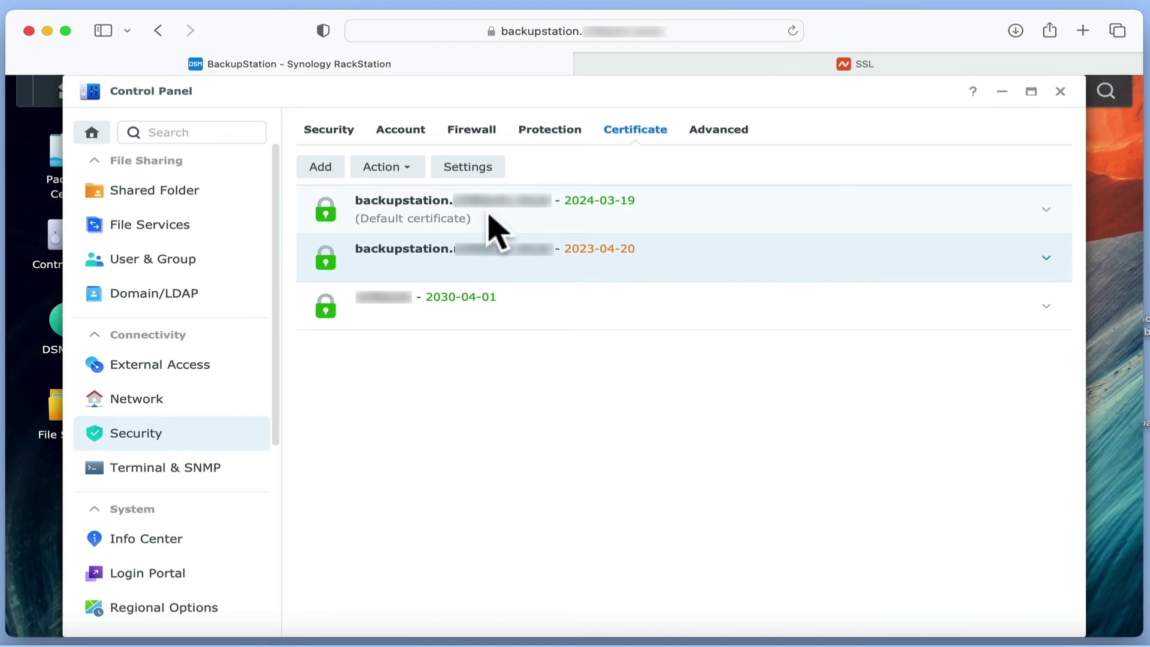
# - Delete the old 2023-04-20 certificate and reload DSM after the web server restart
pyautogui.click(412, 171)
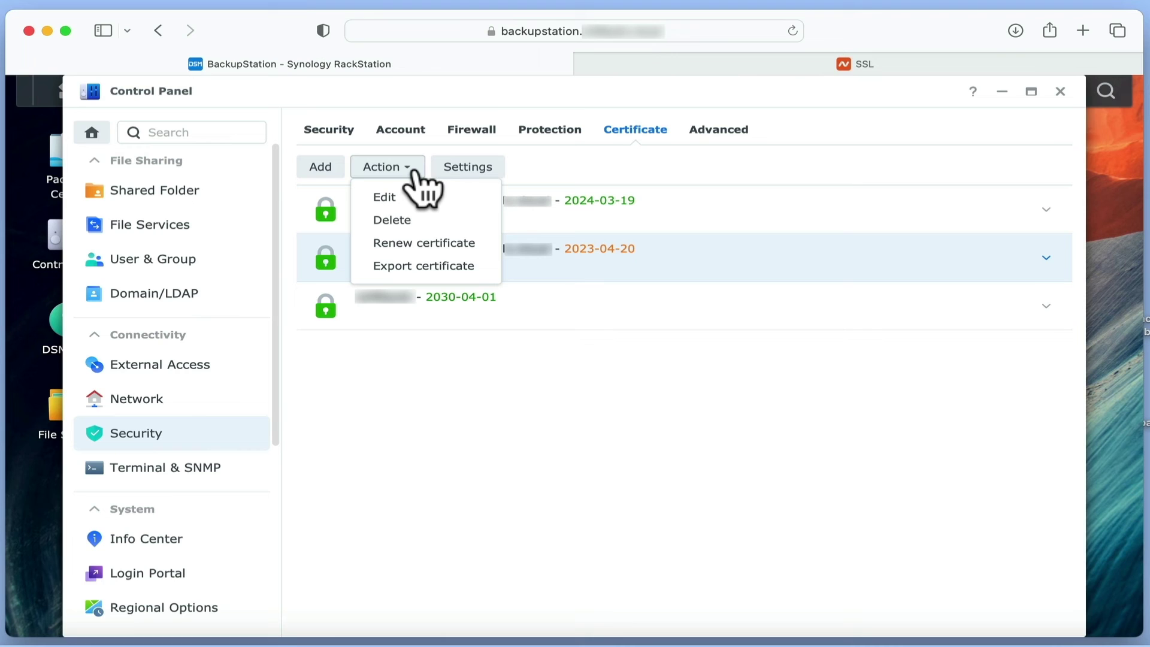
pyautogui.click(405, 223)
pyautogui.click(686, 389)
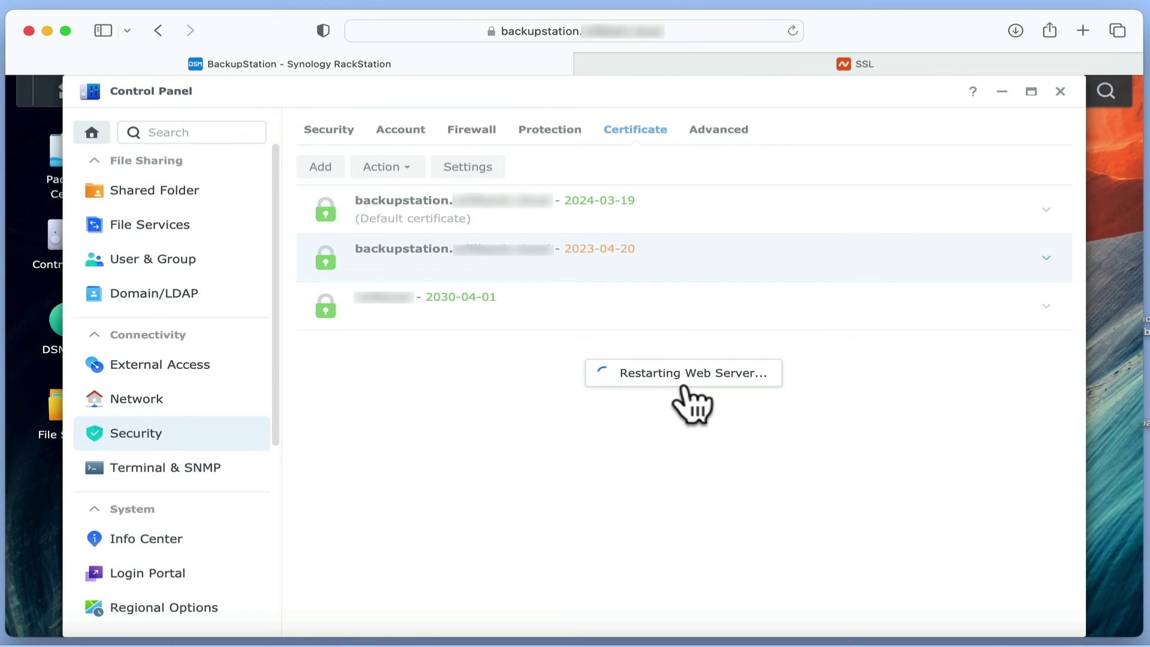
pyautogui.click(792, 31)
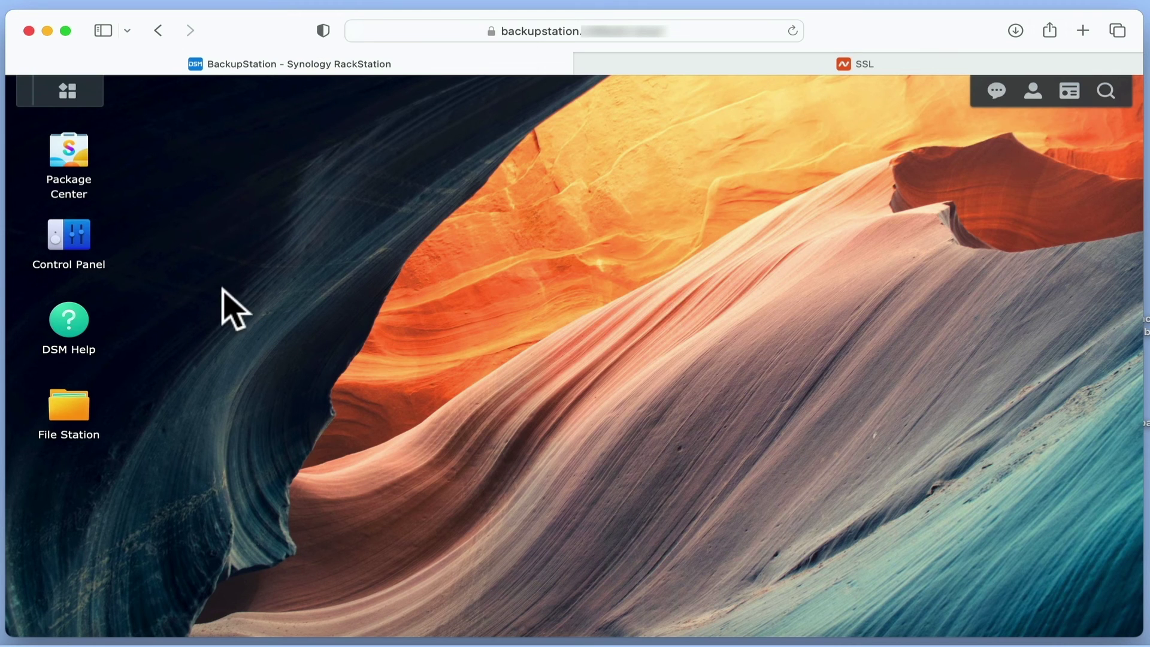
# - Assign the default backupstation certificate to FTPS in Security > Certificate settings, save, and close Control Panel
pyautogui.click(75, 245)
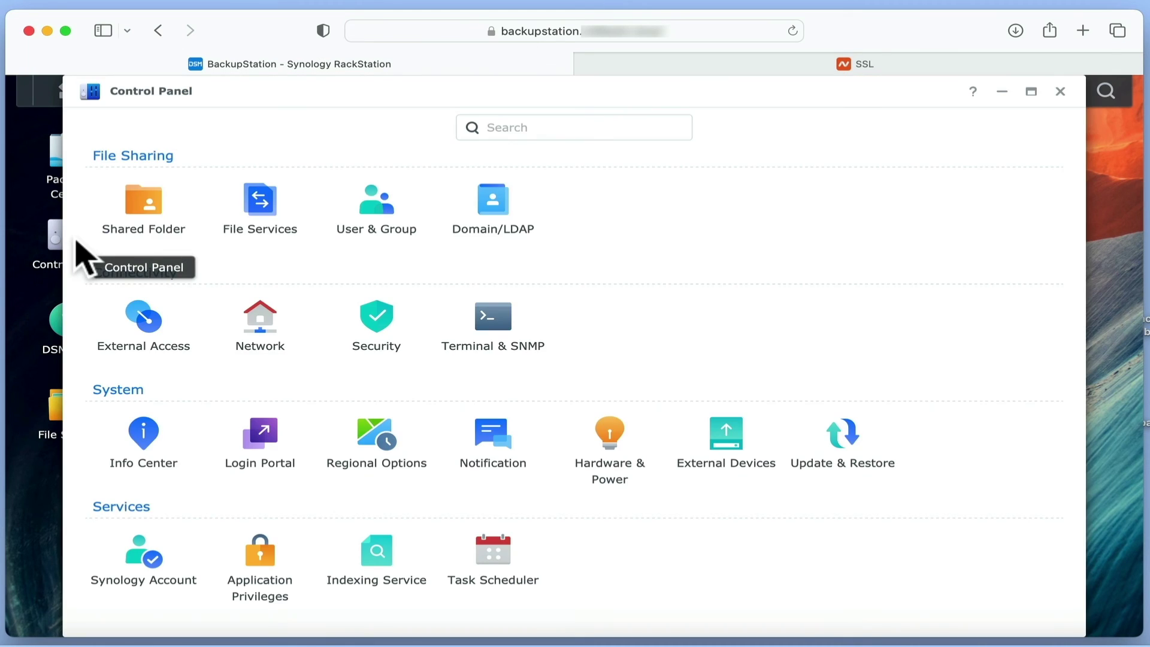
pyautogui.click(374, 317)
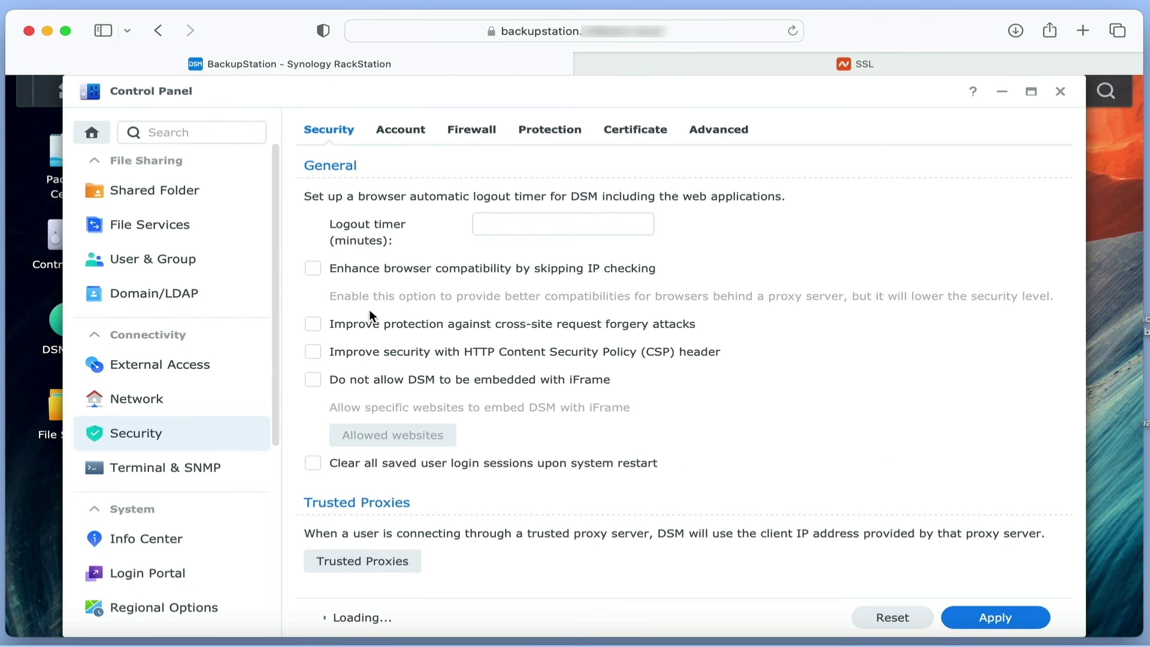
pyautogui.click(648, 129)
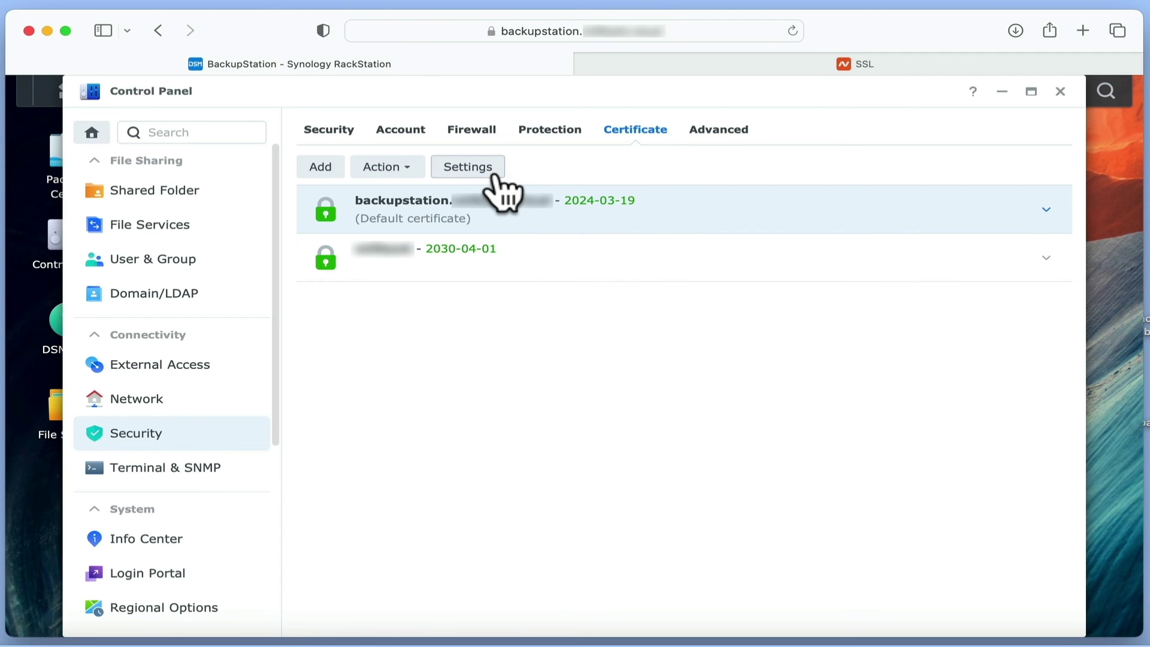
pyautogui.click(473, 168)
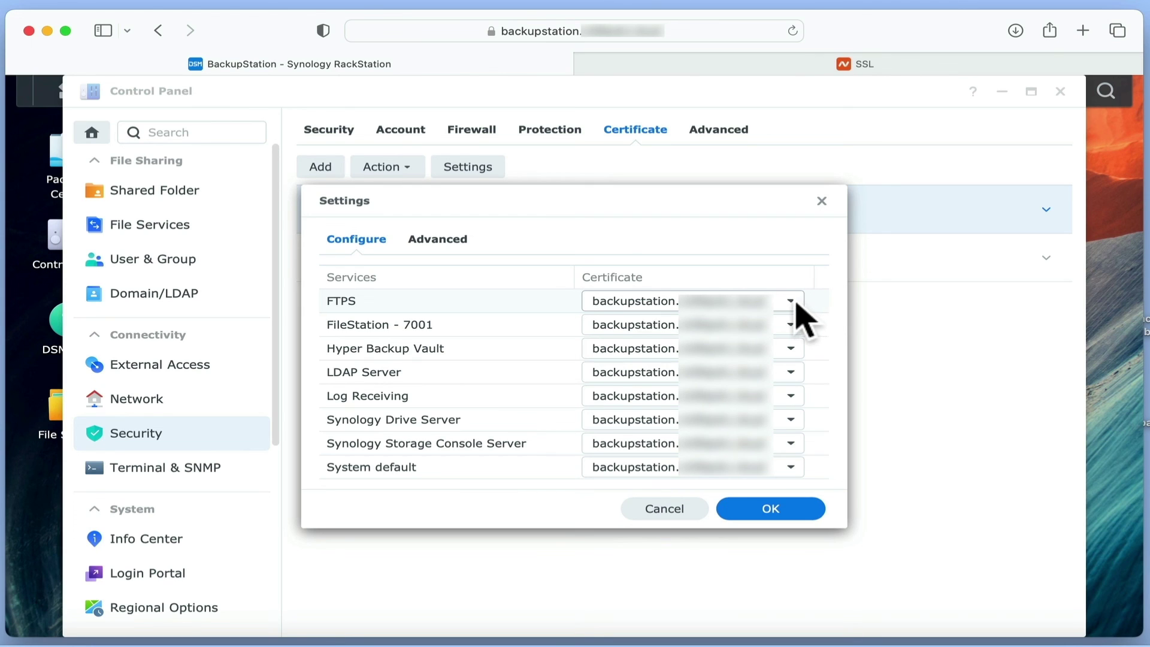
pyautogui.click(790, 301)
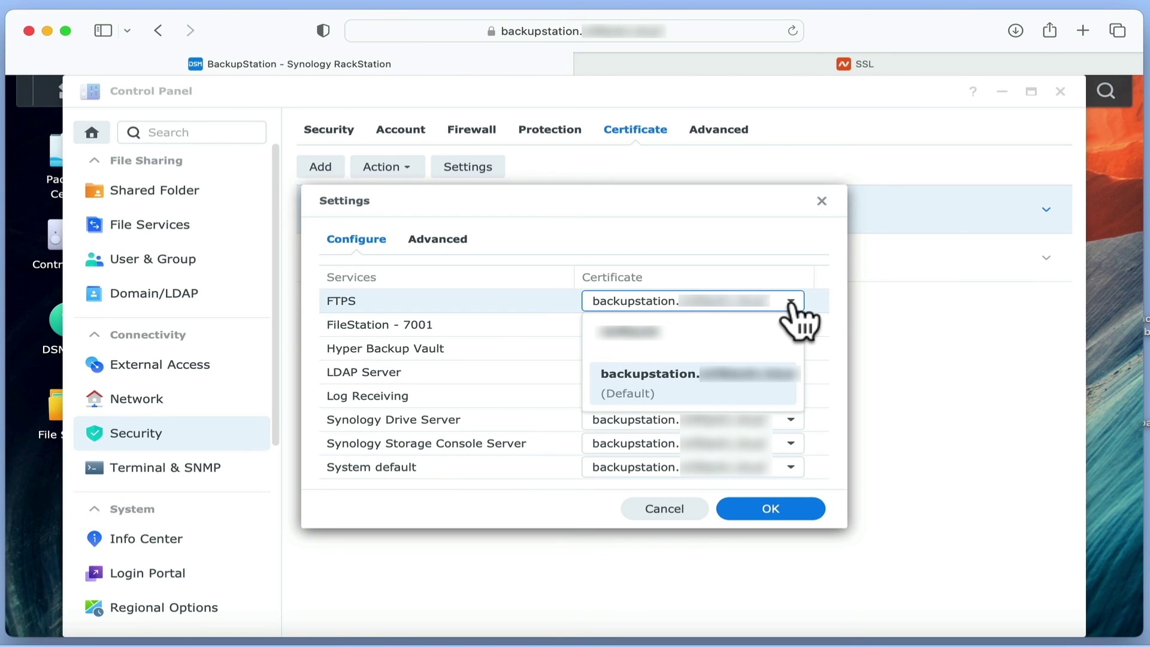
pyautogui.click(783, 395)
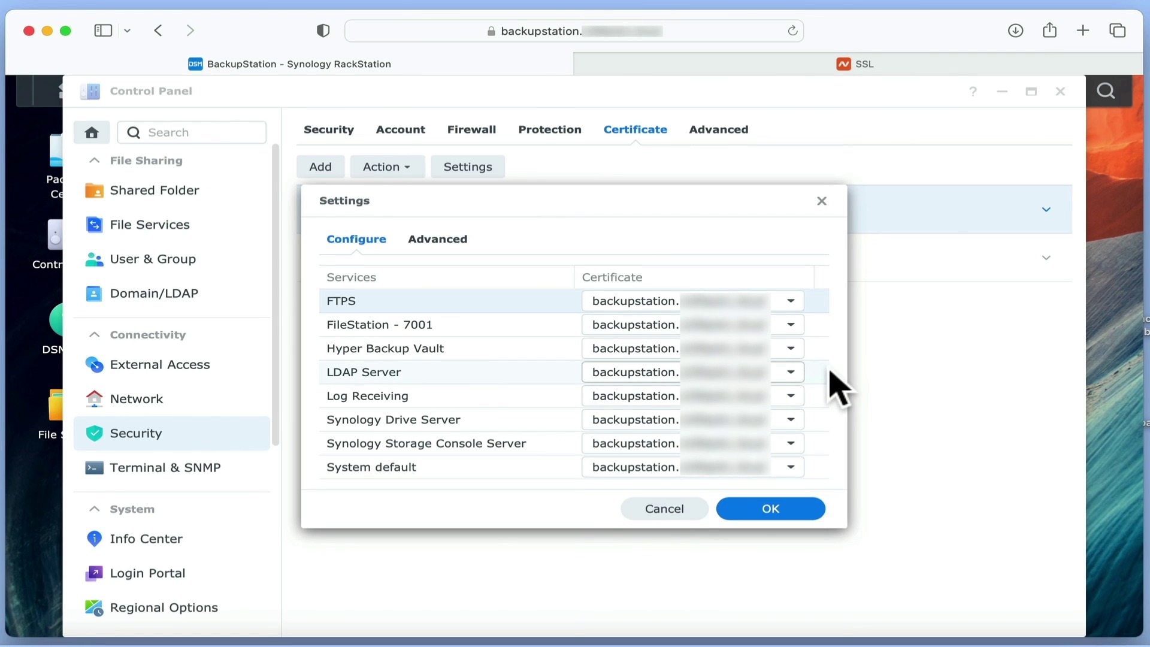
pyautogui.click(790, 510)
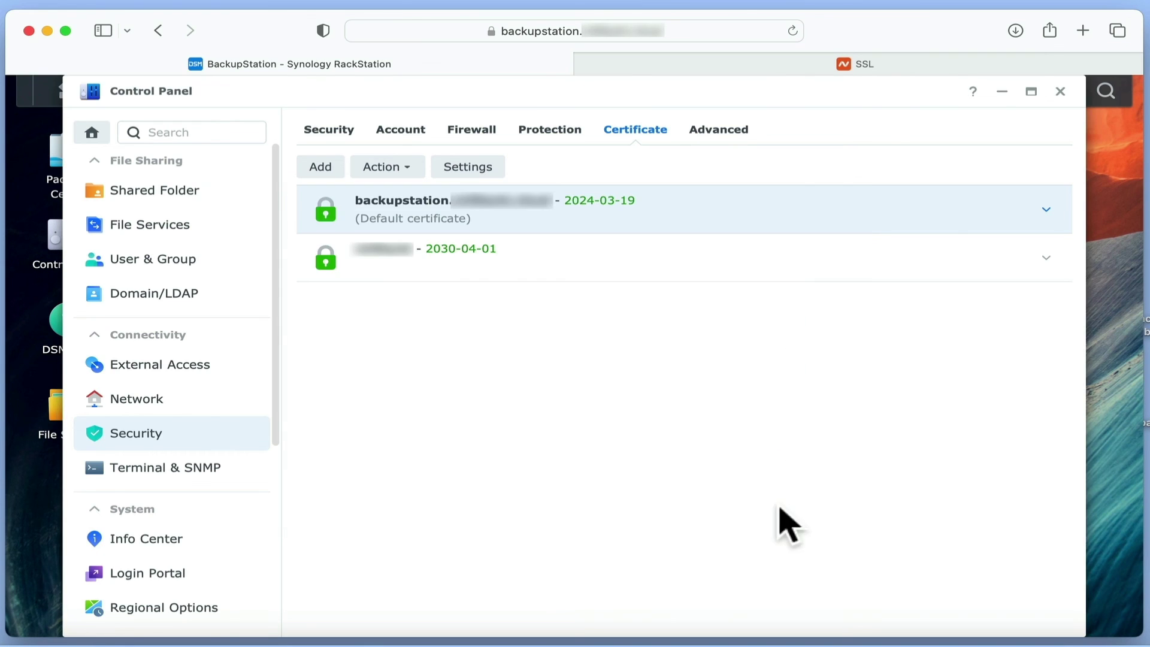
pyautogui.click(1060, 91)
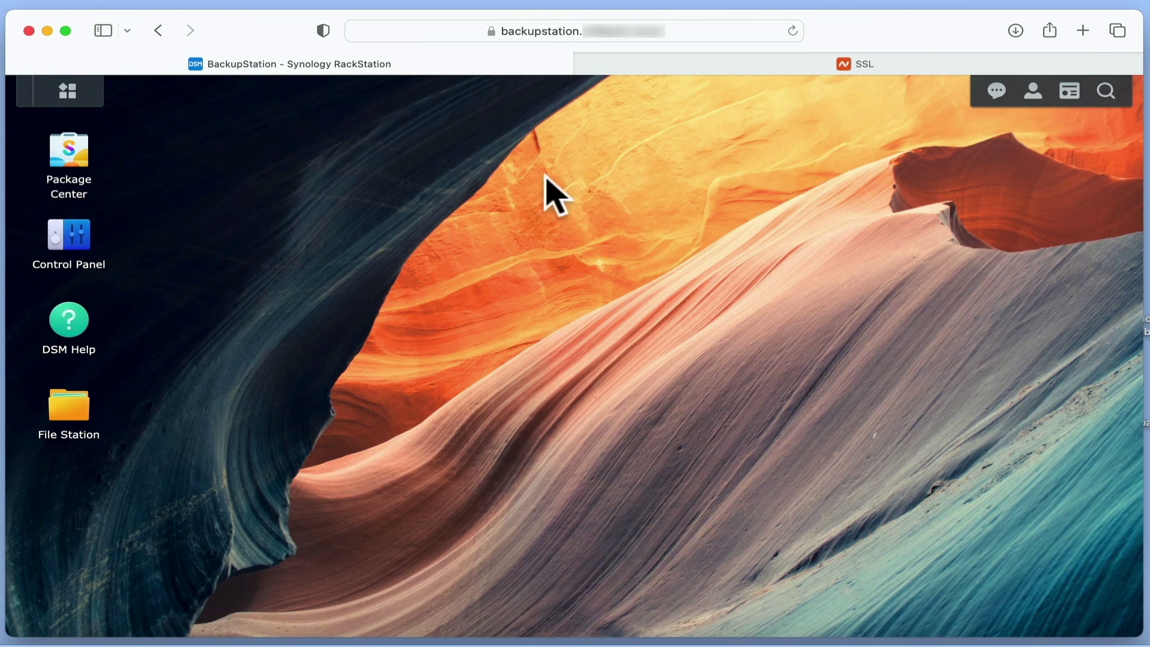
pyautogui.click(491, 32)
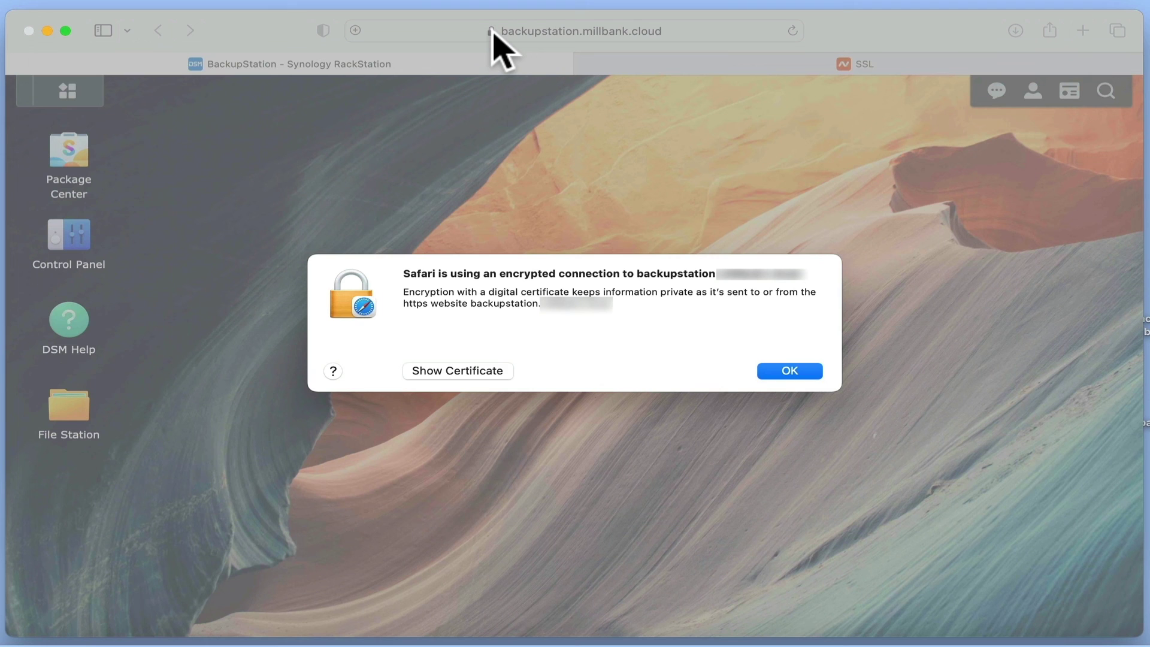
pyautogui.click(465, 372)
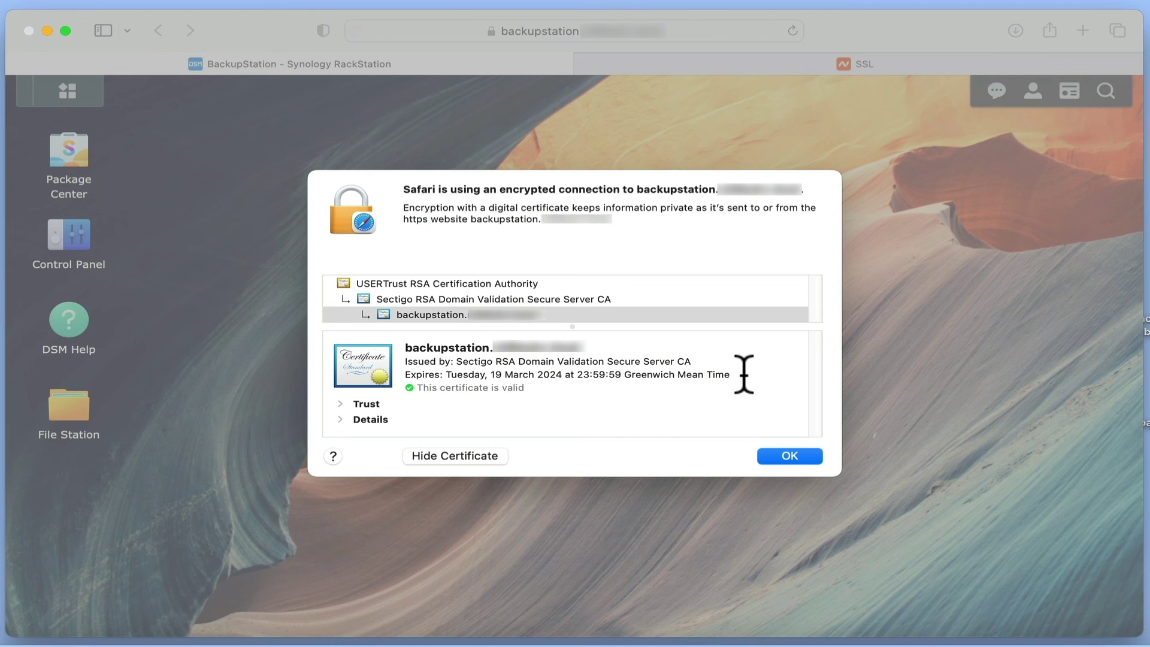
pyautogui.click(782, 455)
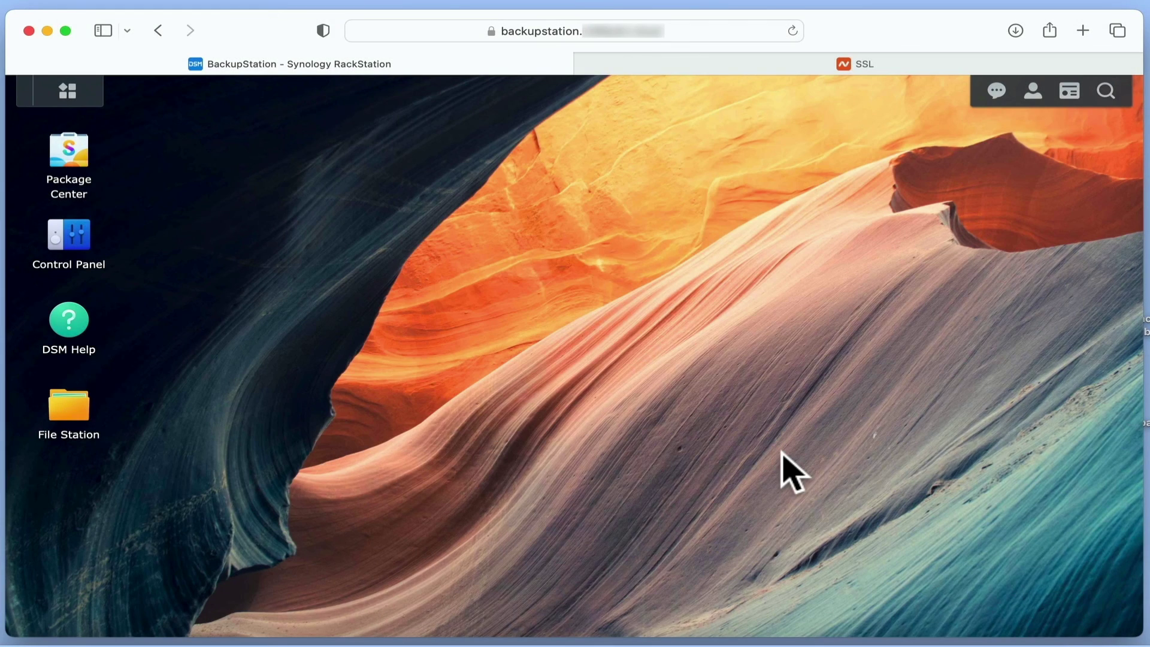